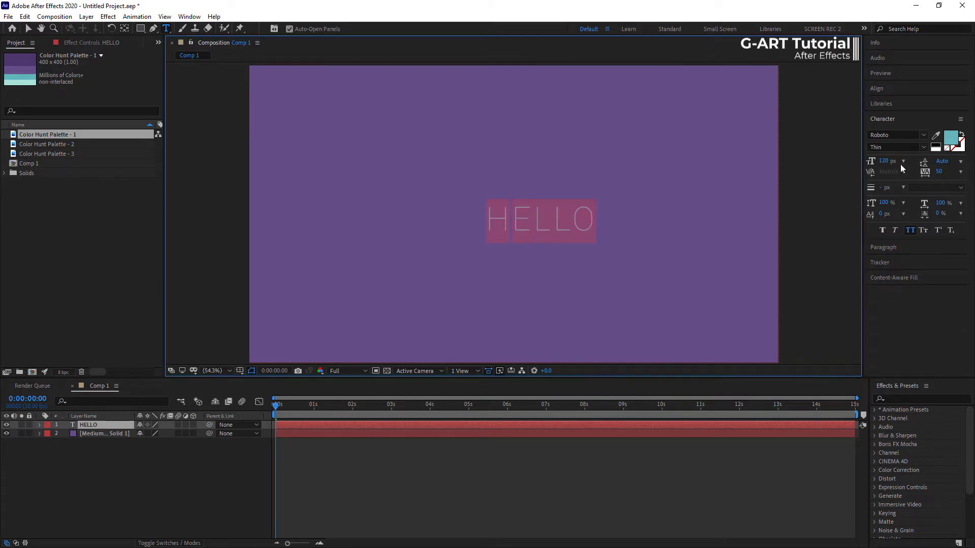
# Step: Finish editing the HELLO text, centre its anchor point, and centre the layer in the composition
pyautogui.press('Escape')
pyautogui.press('v')
pyautogui.hotkey('ctrl', 'alt', 'Home')
pyautogui.hotkey('ctrl', 'Home')
# Step: Add an Opacity animator to the HELLO text layer
pyautogui.click(112, 424)
pyautogui.click(40, 425)
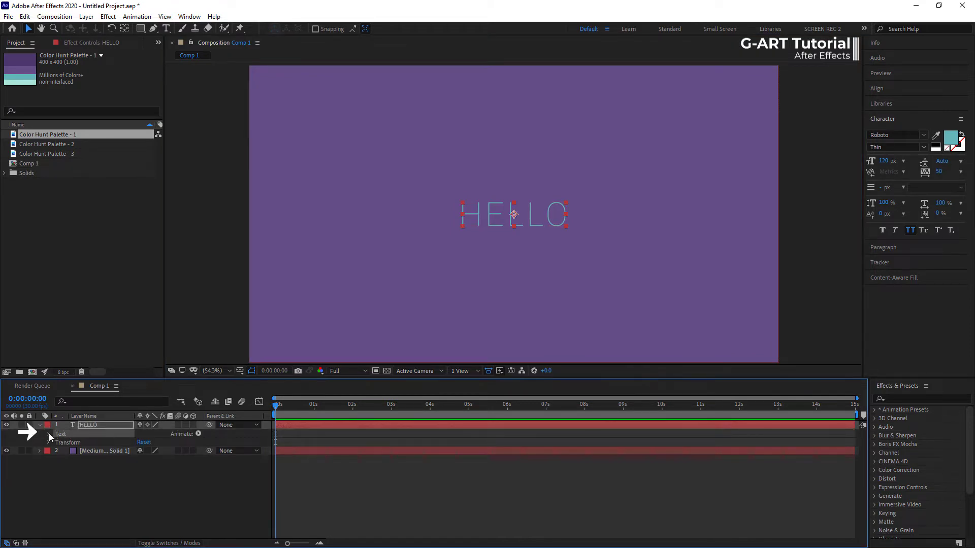
pyautogui.click(49, 433)
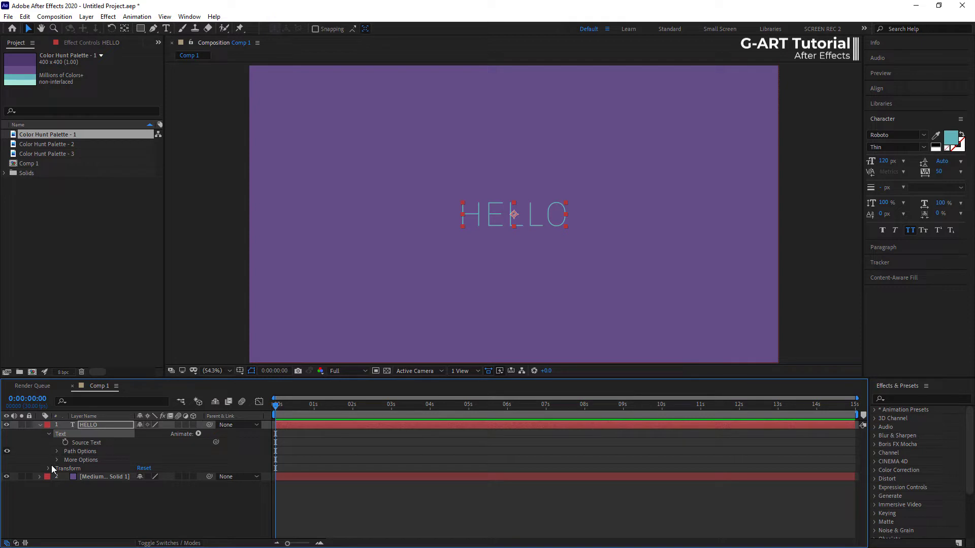
pyautogui.click(198, 433)
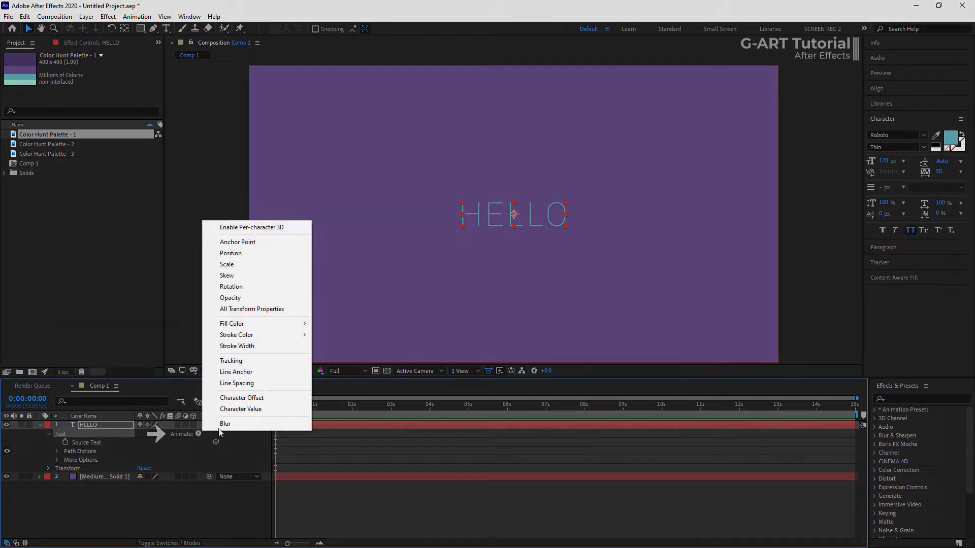
pyautogui.click(285, 300)
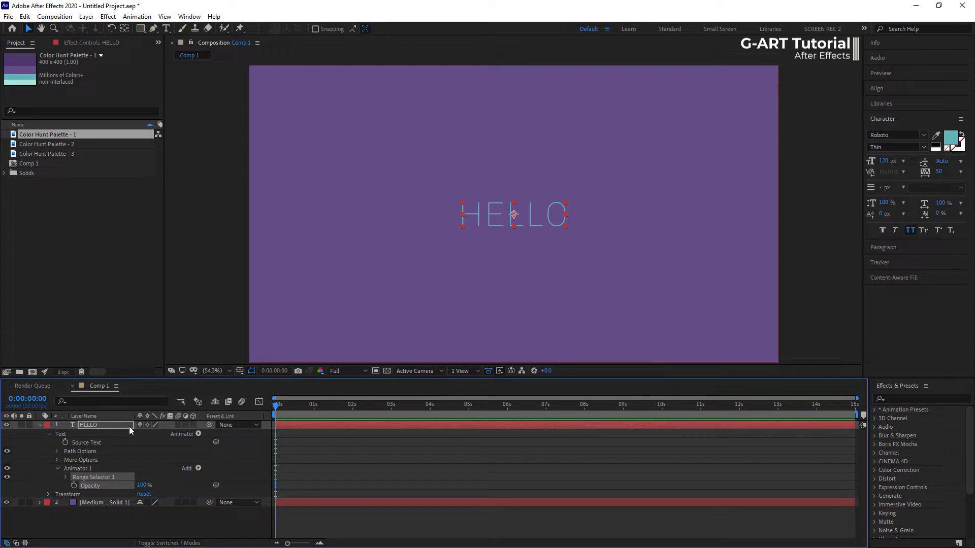
# Step: Compare Animator 1's Opacity property with the Opacity in the HELLO layer's Transform group
pyautogui.click(58, 467)
pyautogui.click(75, 468)
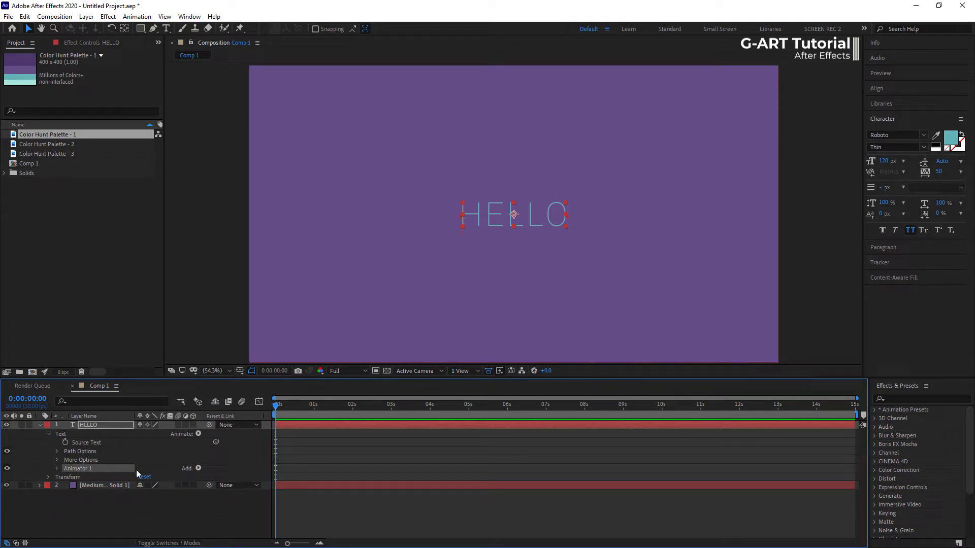
pyautogui.click(56, 468)
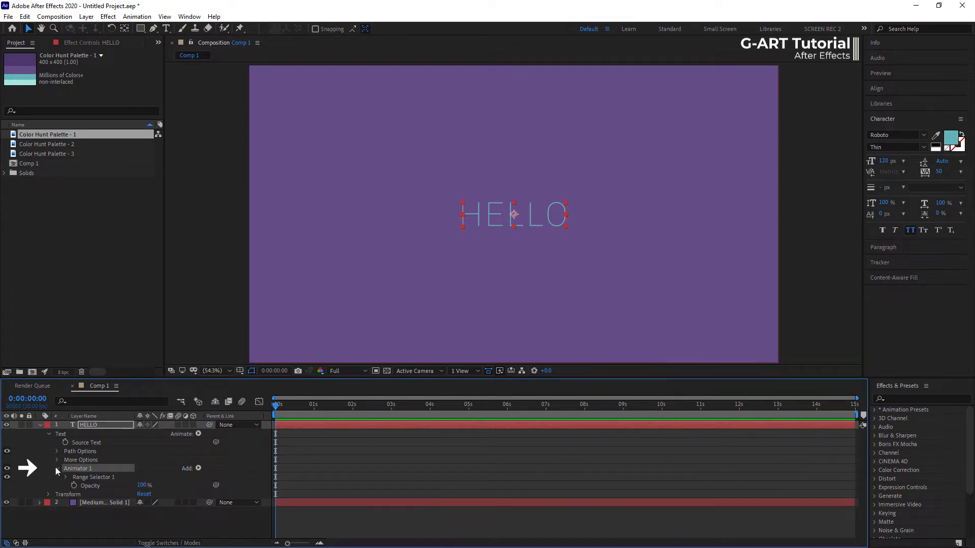
pyautogui.click(86, 484)
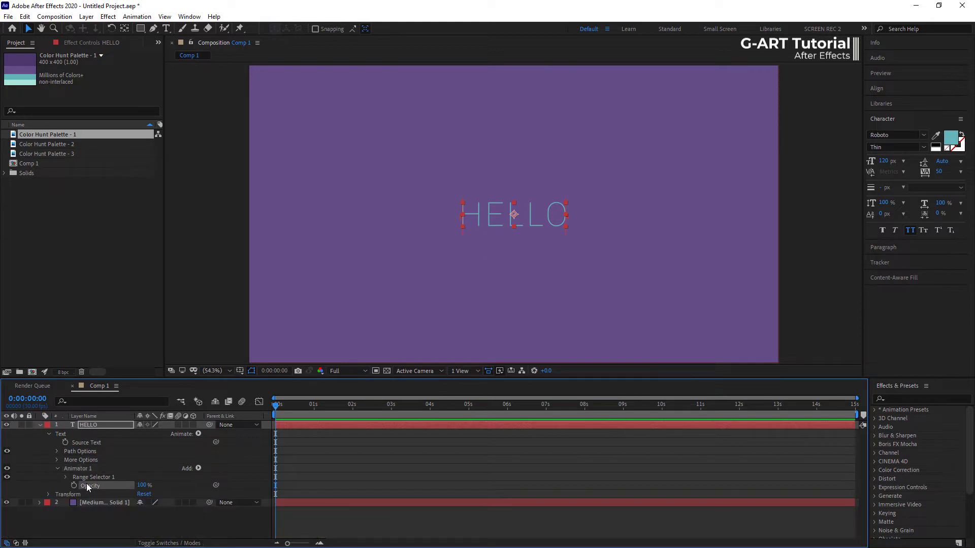
pyautogui.moveTo(143, 486); pyautogui.dragTo(188, 486)
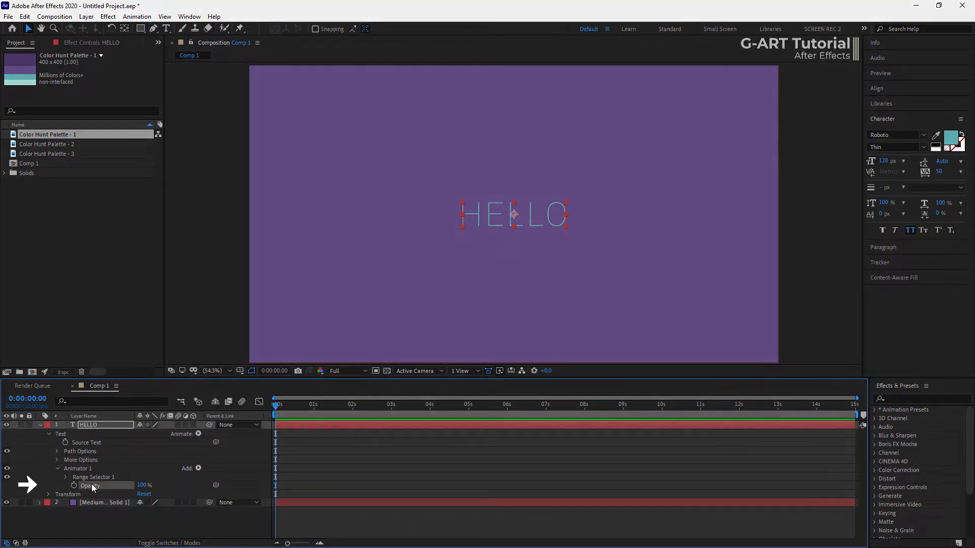
pyautogui.click(69, 494)
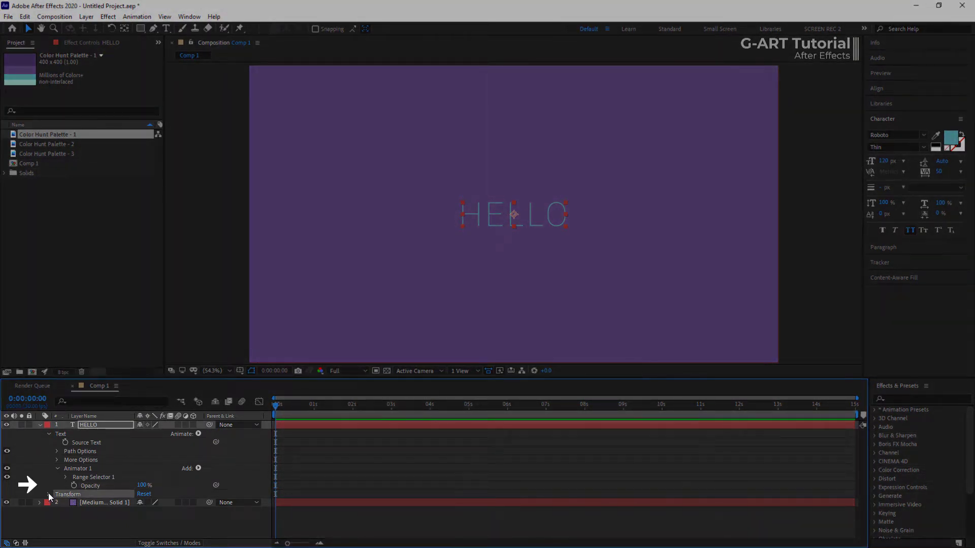
pyautogui.click(49, 494)
pyautogui.click(93, 535)
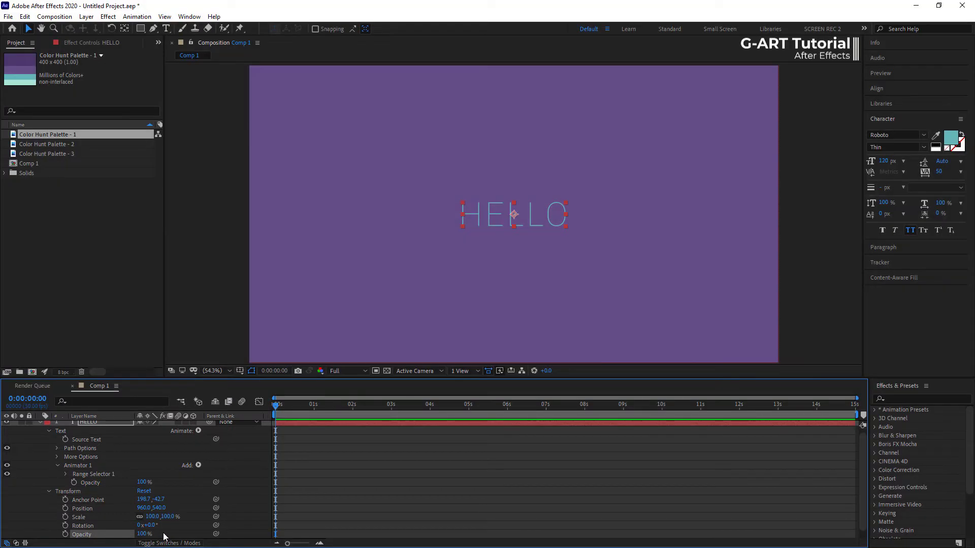
pyautogui.moveTo(146, 533)
pyautogui.mouseDown()
pyautogui.moveTo(102, 530)
pyautogui.moveTo(158, 534)
pyautogui.mouseUp()
# Step: Set Animator 1's Opacity to 0%
pyautogui.click(97, 483)
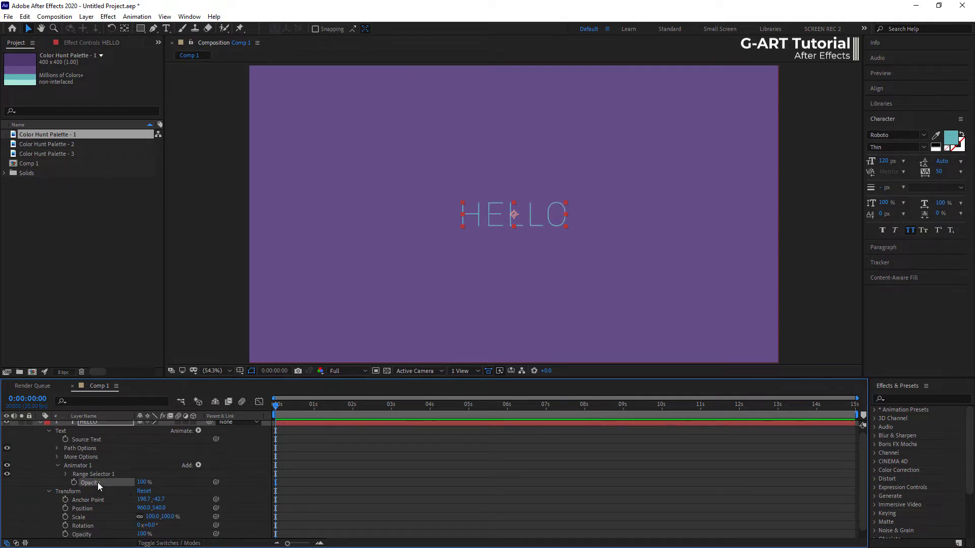
pyautogui.click(141, 482)
pyautogui.press('Return')
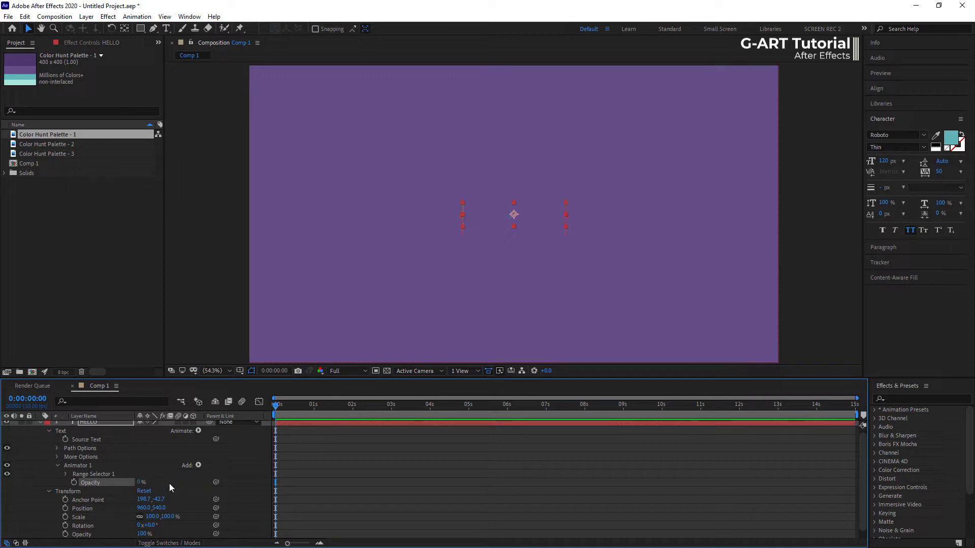
# Step: Expand Range Selector 1 and set a Start keyframe at 0% at the beginning of the composition
pyautogui.click(87, 474)
pyautogui.click(66, 474)
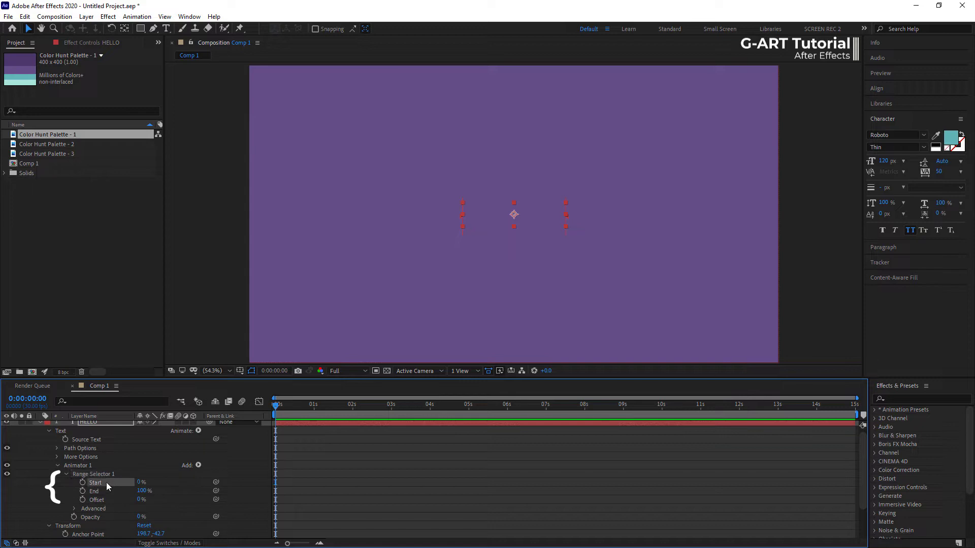
pyautogui.click(102, 490)
pyautogui.click(106, 499)
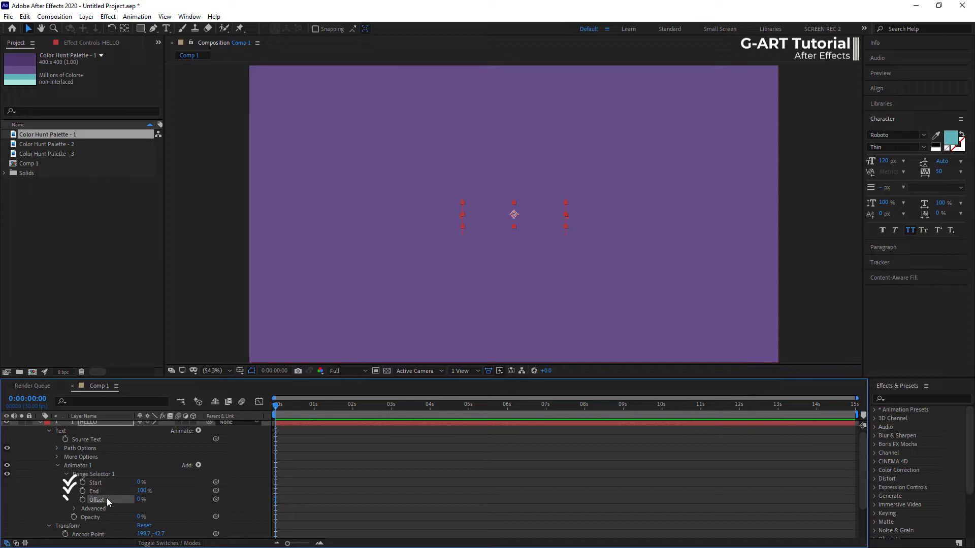
pyautogui.click(105, 483)
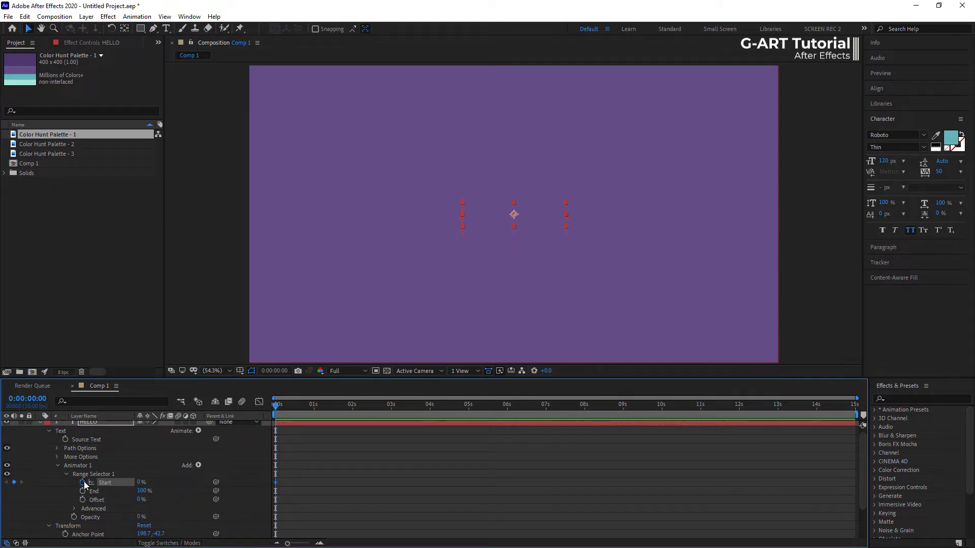
# Step: Add a Start keyframe of 100% for Range Selector 1 at 3 seconds
pyautogui.moveTo(275, 427); pyautogui.dragTo(394, 429)
pyautogui.press('pageup')
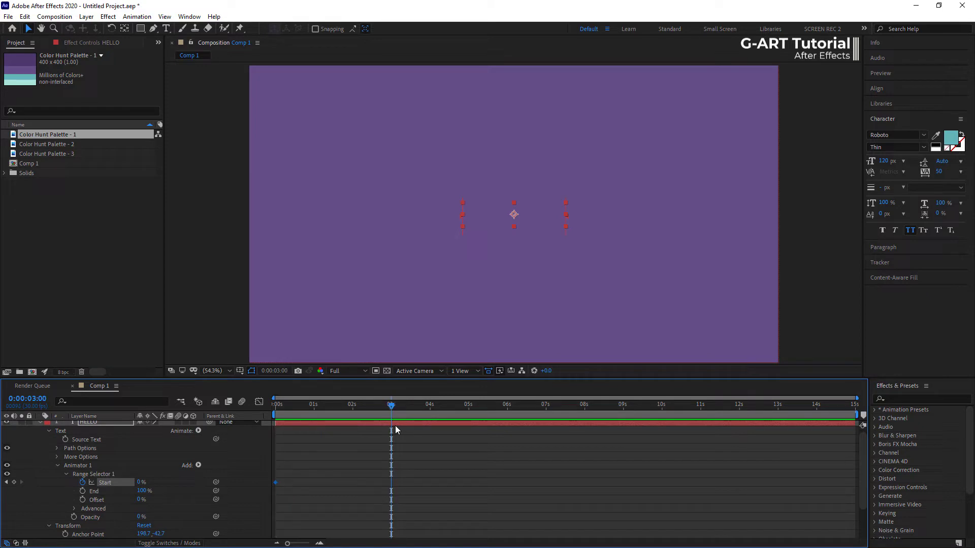
pyautogui.moveTo(145, 480); pyautogui.dragTo(204, 477)
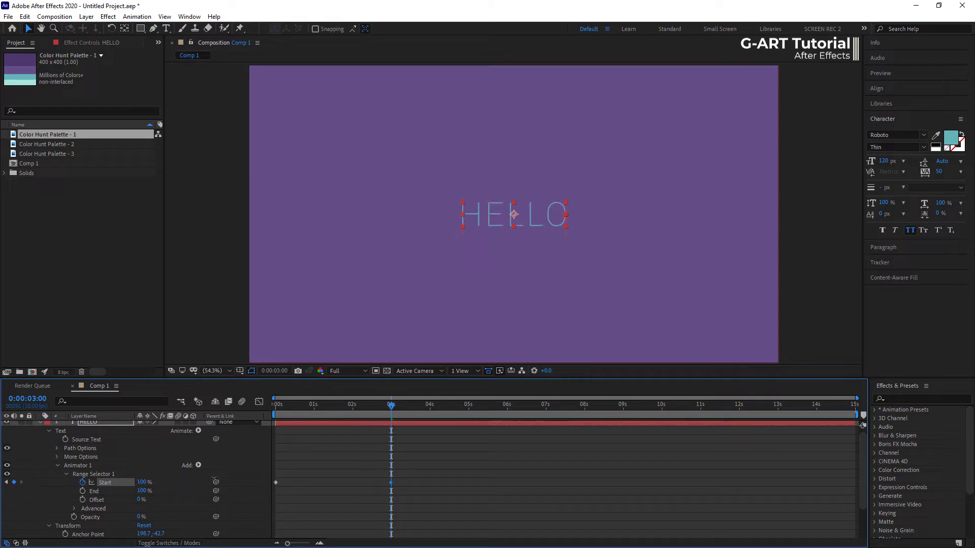
# Step: Preview the HELLO text animation from the beginning of the composition
pyautogui.moveTo(389, 408); pyautogui.dragTo(254, 401)
pyautogui.click(169, 354)
pyautogui.press('space')
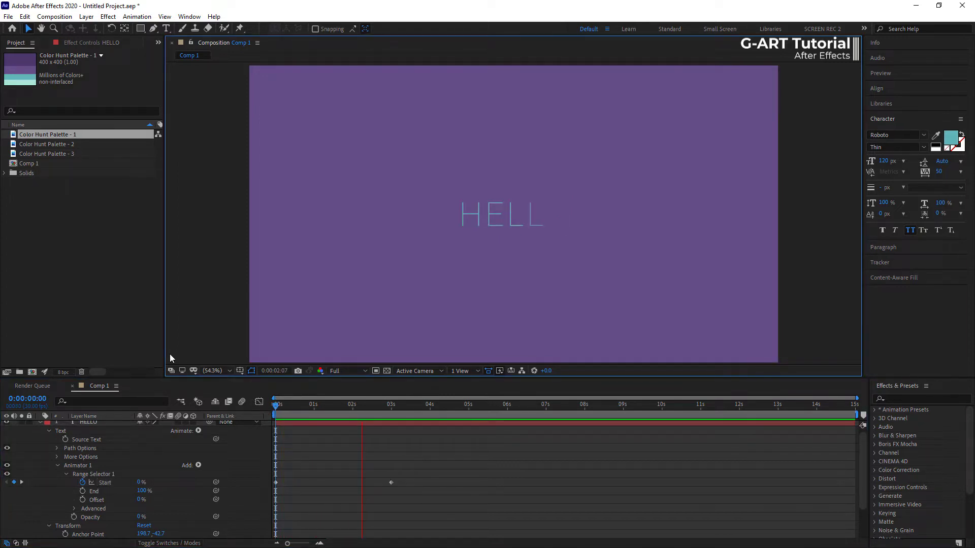
pyautogui.press('space')
# Step: Expand Range Selector 1's Advanced settings and examine how the Smoothness property affects the letters' fade-in
pyautogui.click(114, 475)
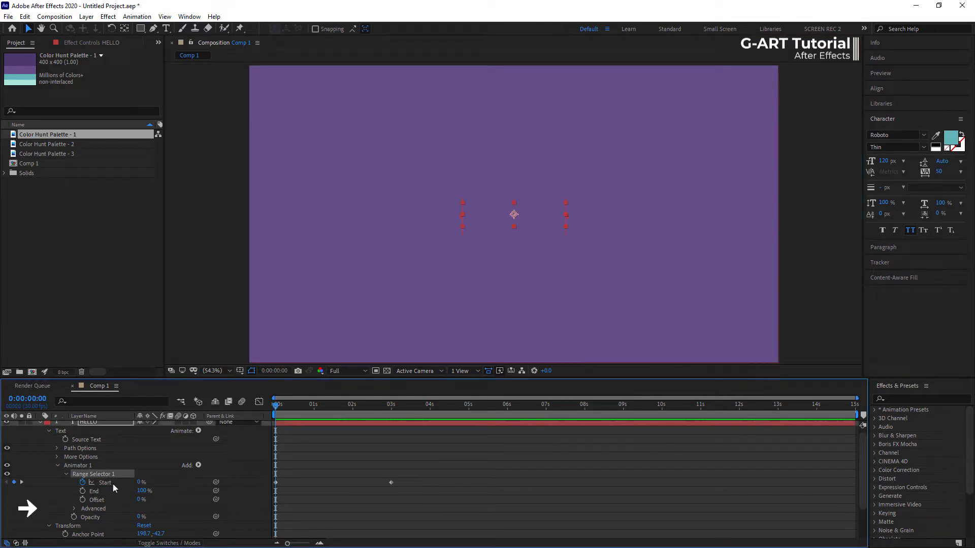
pyautogui.click(103, 506)
pyautogui.click(74, 508)
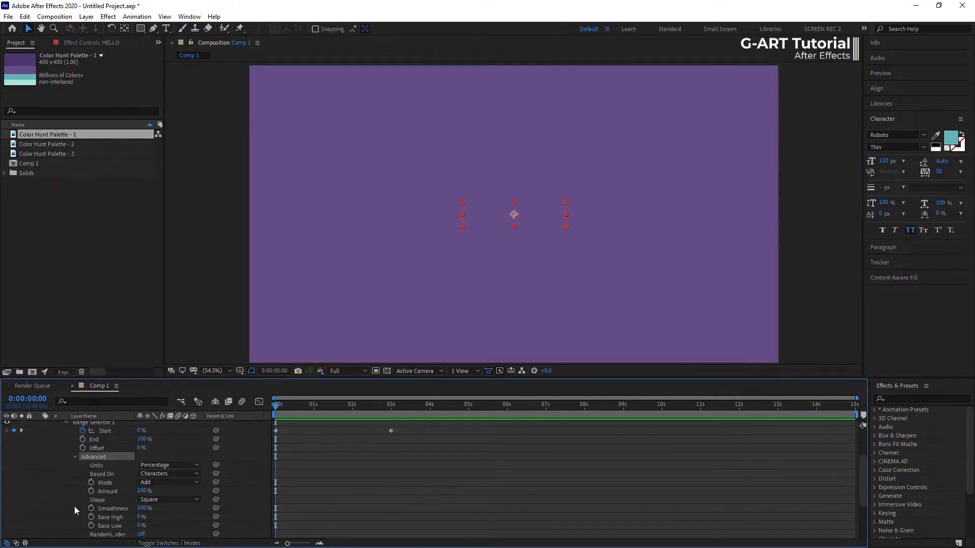
pyautogui.scroll(-1, 235, 464)
pyautogui.scroll(1, 236, 463)
pyautogui.click(117, 507)
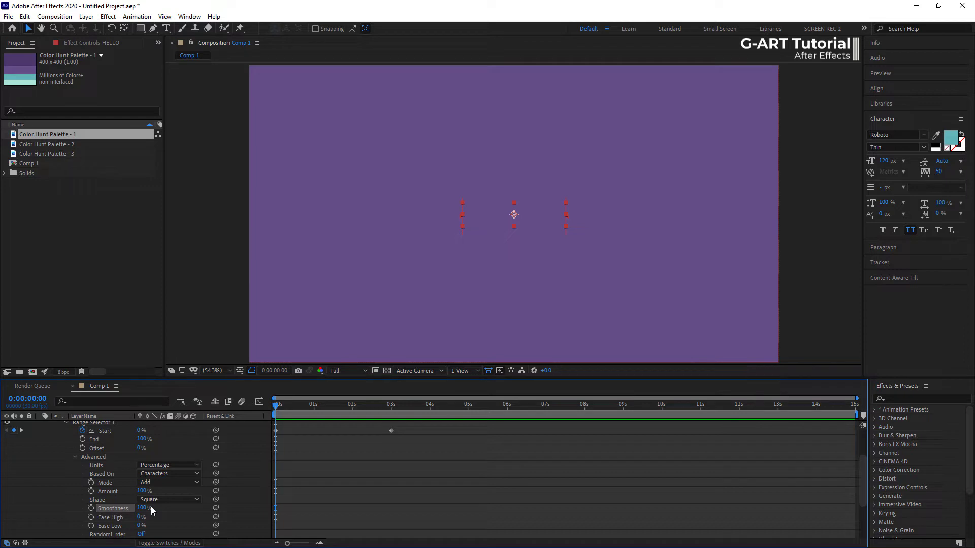
pyautogui.moveTo(278, 410); pyautogui.dragTo(279, 410)
pyautogui.press('space')
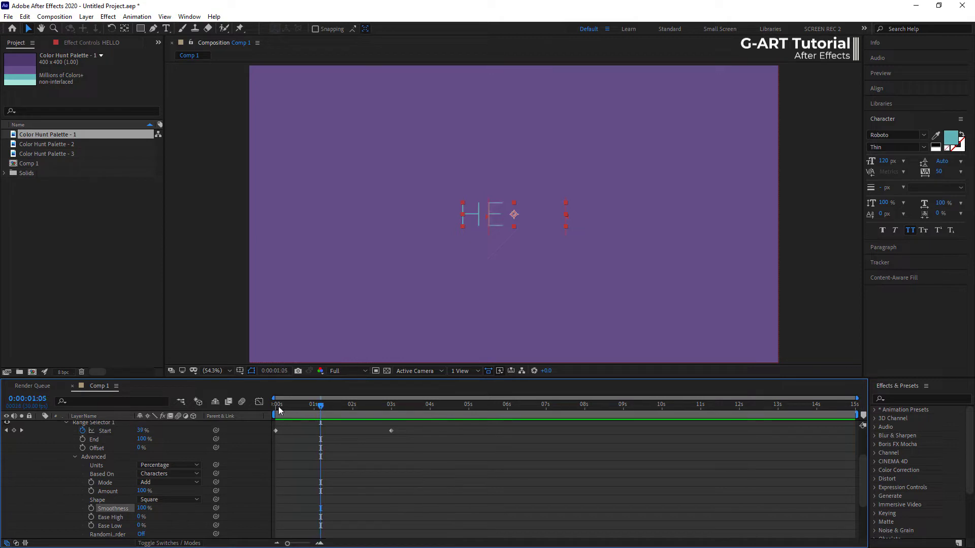
pyautogui.press('space')
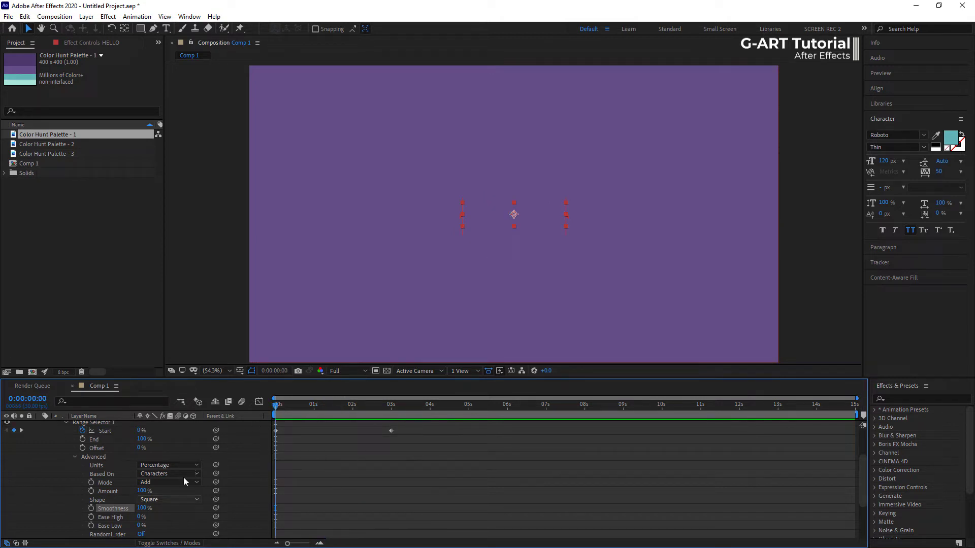
# Step: Set Range Selector 1's Smoothness to 0%, with the last Start keyframe at about 1.5 seconds, and preview the animation
pyautogui.press('Return')
pyautogui.click(168, 358)
pyautogui.press('space')
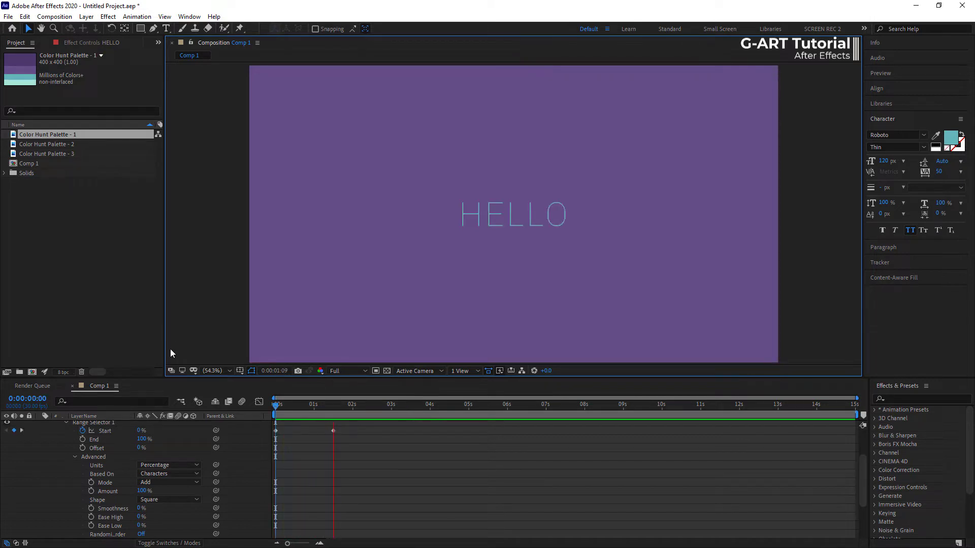
# Step: Extend the text to "HELLO WORLD THIS IS G-ART" and set its font size to 72 px
pyautogui.moveTo(337, 419); pyautogui.dragTo(344, 421)
pyautogui.click(166, 29)
pyautogui.click(563, 219)
pyautogui.write('WORLD THI')
pyautogui.hotkey('ctrl', 'a')
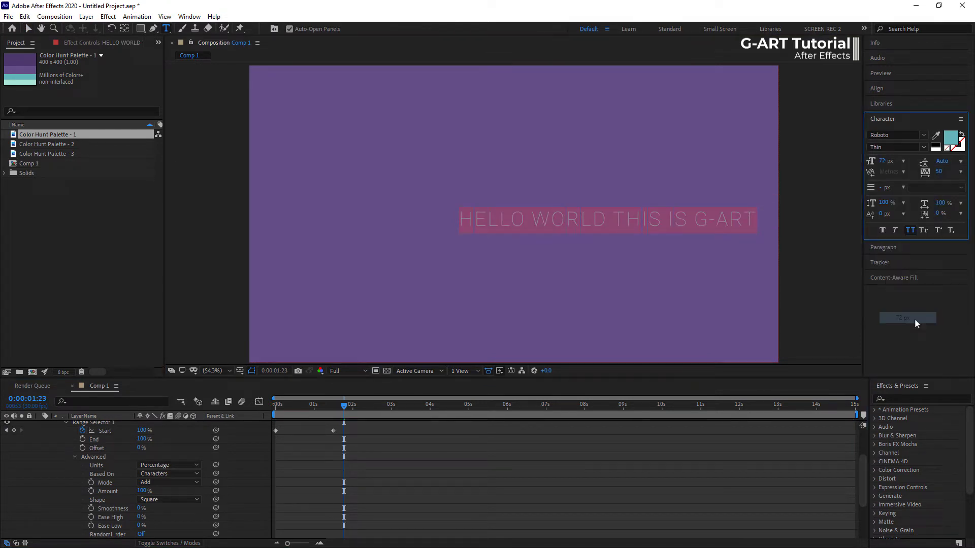
# Step: Centre the lengthened text's anchor point and layer in the composition, and return the time to 0:00
pyautogui.press('Escape')
pyautogui.hotkey('ctrl', 'alt', 'Home')
pyautogui.hotkey('ctrl', 'Home')
pyautogui.moveTo(344, 406); pyautogui.dragTo(274, 417)
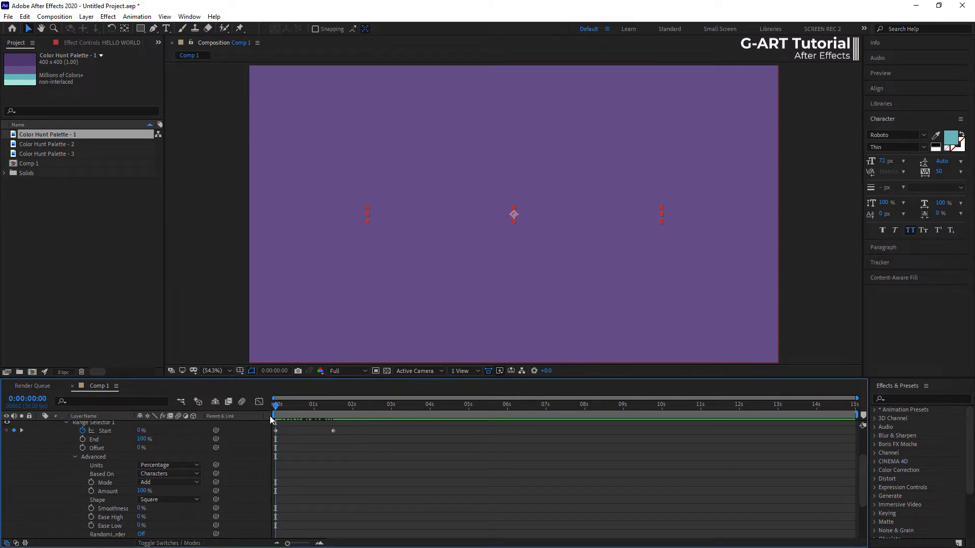
# Step: Set Range Selector 1's Based On option to Words and preview the word-by-word reveal
pyautogui.click(98, 458)
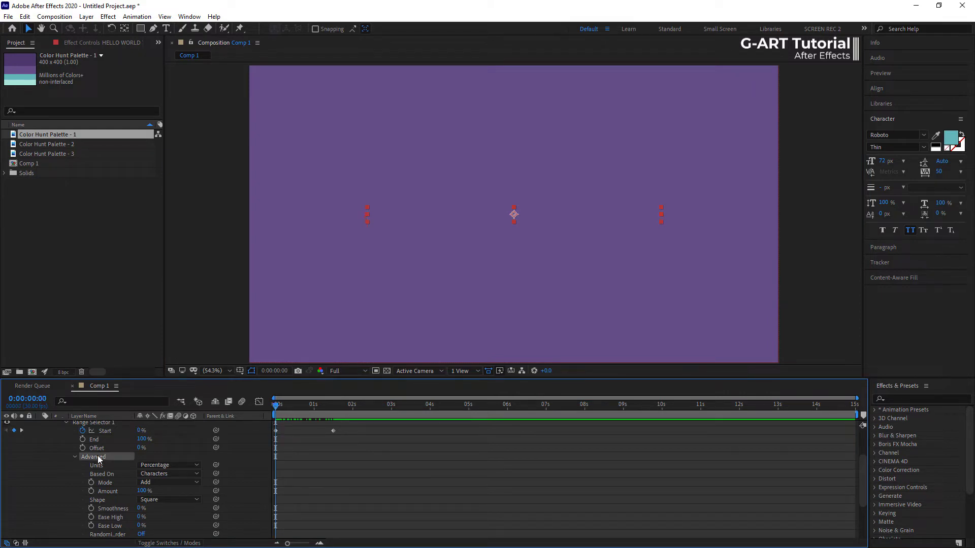
pyautogui.click(196, 474)
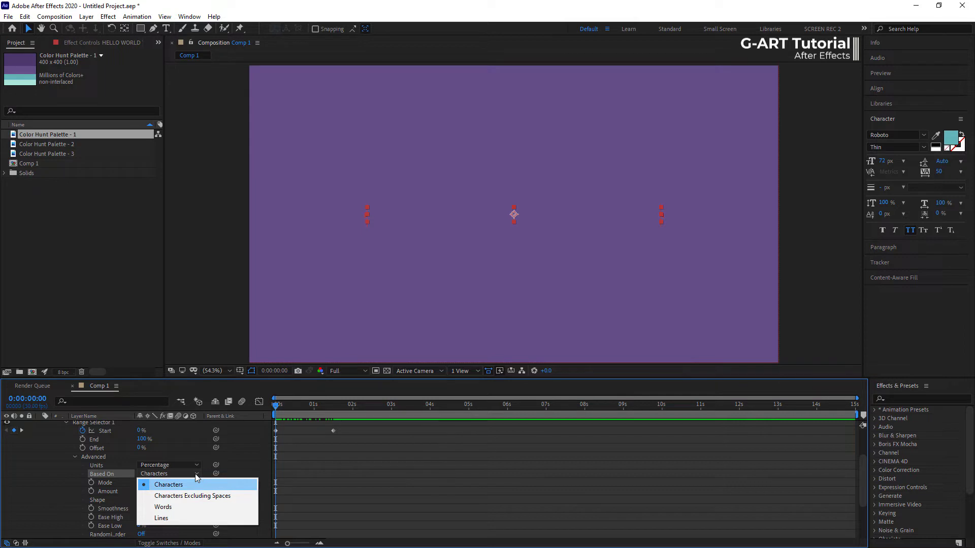
pyautogui.click(190, 507)
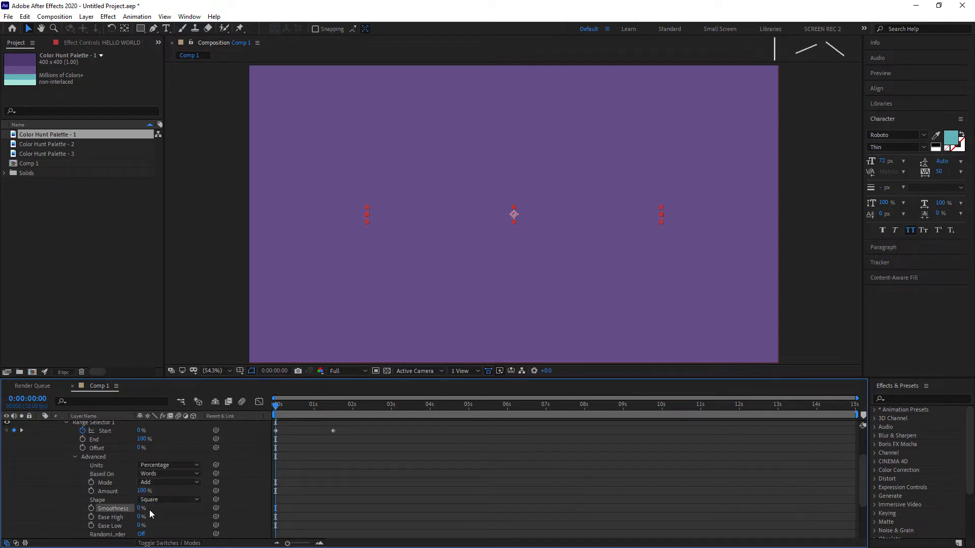
pyautogui.click(172, 350)
pyautogui.press('space')
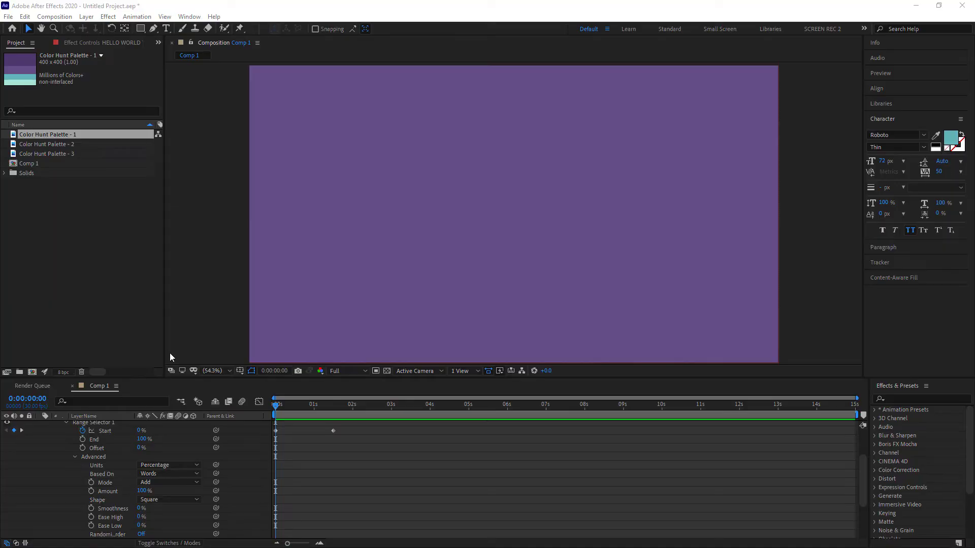
# Step: Deselect Animator 1 and add a separate Position animator to the text layer
pyautogui.click(171, 431)
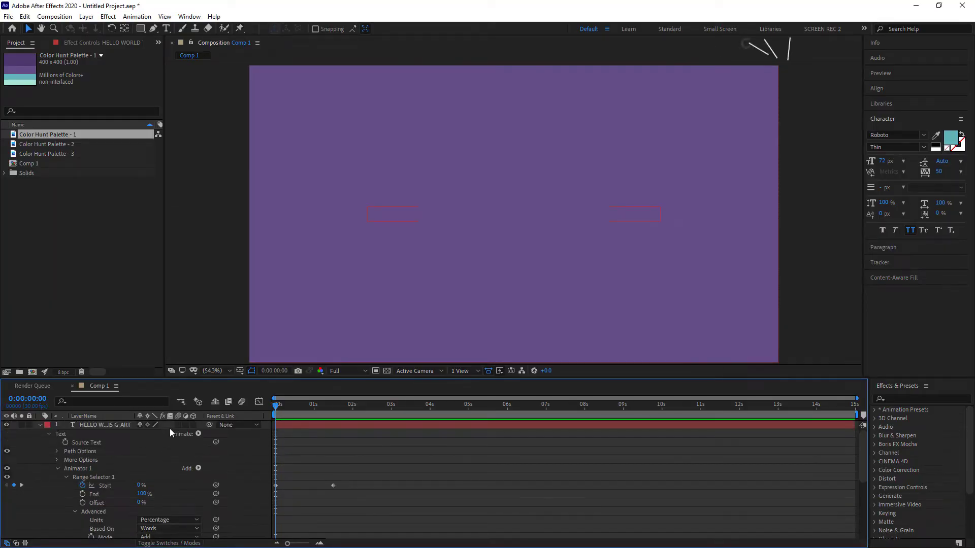
pyautogui.click(87, 467)
pyautogui.click(199, 434)
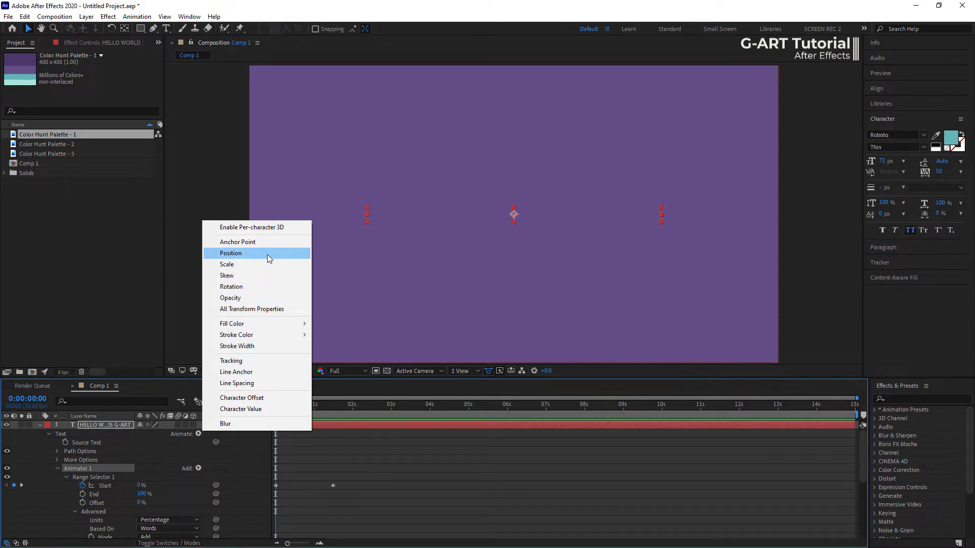
pyautogui.click(115, 469)
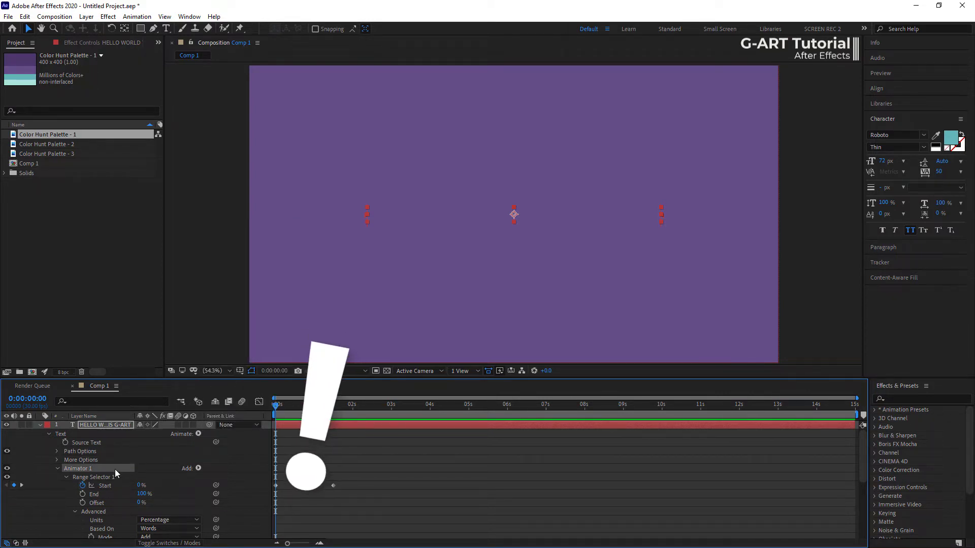
pyautogui.click(145, 468)
pyautogui.click(198, 468)
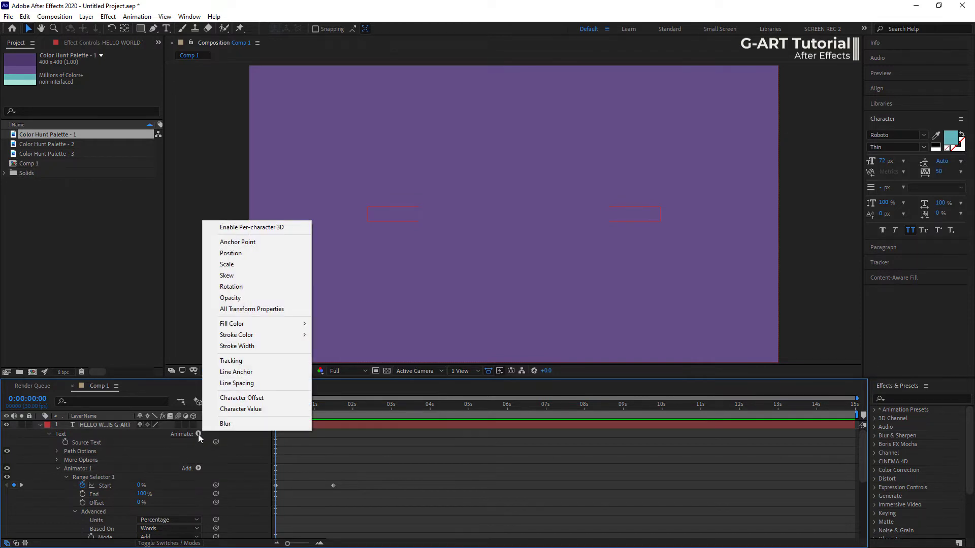
pyautogui.click(266, 253)
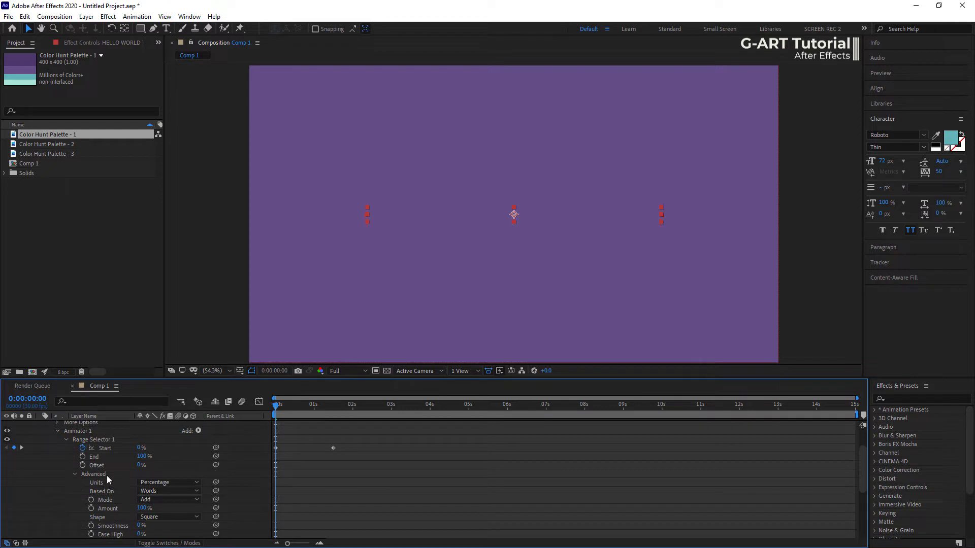
# Step: Add a Position property to the existing Animator 1 and set it to 0, -100
pyautogui.scroll(-1, 114, 457)
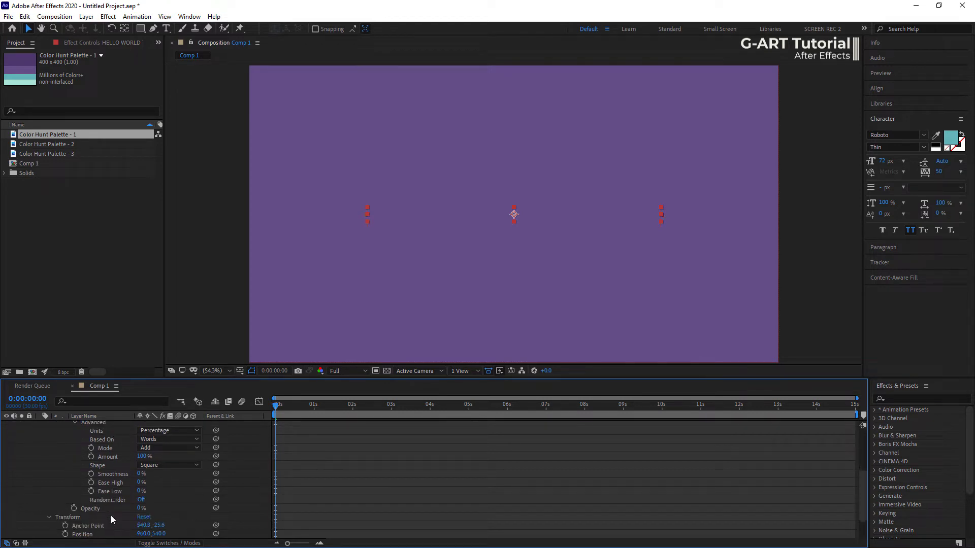
pyautogui.scroll(4, 111, 516)
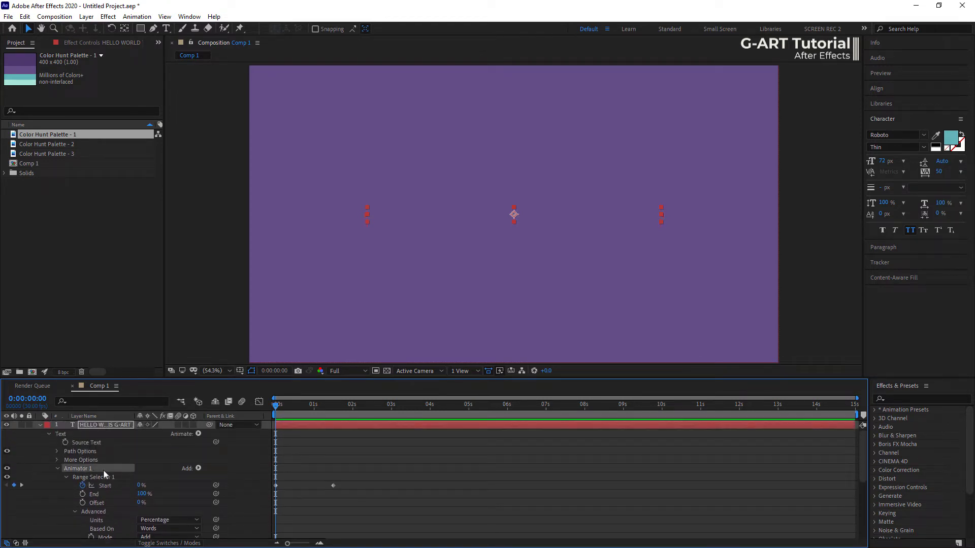
pyautogui.click(198, 468)
pyautogui.moveTo(231, 475)
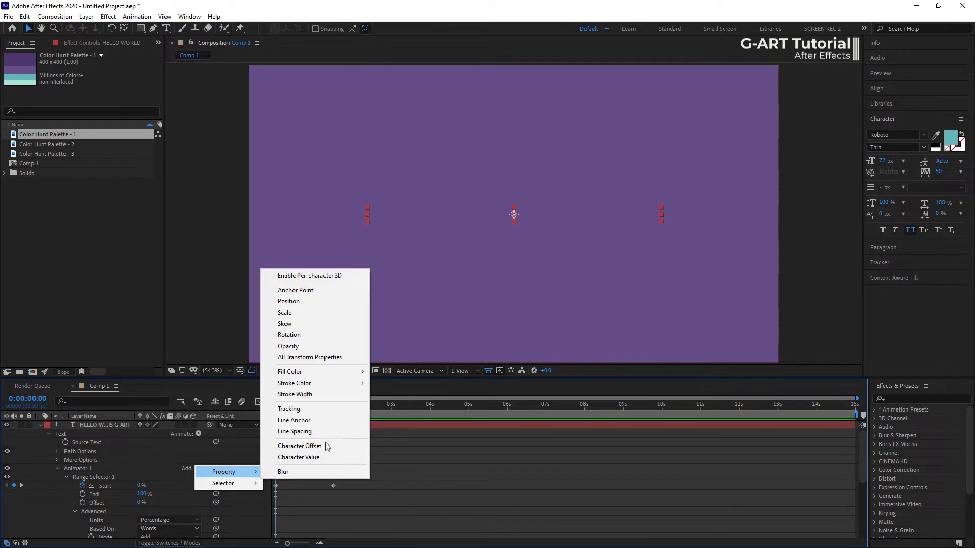
pyautogui.click(331, 301)
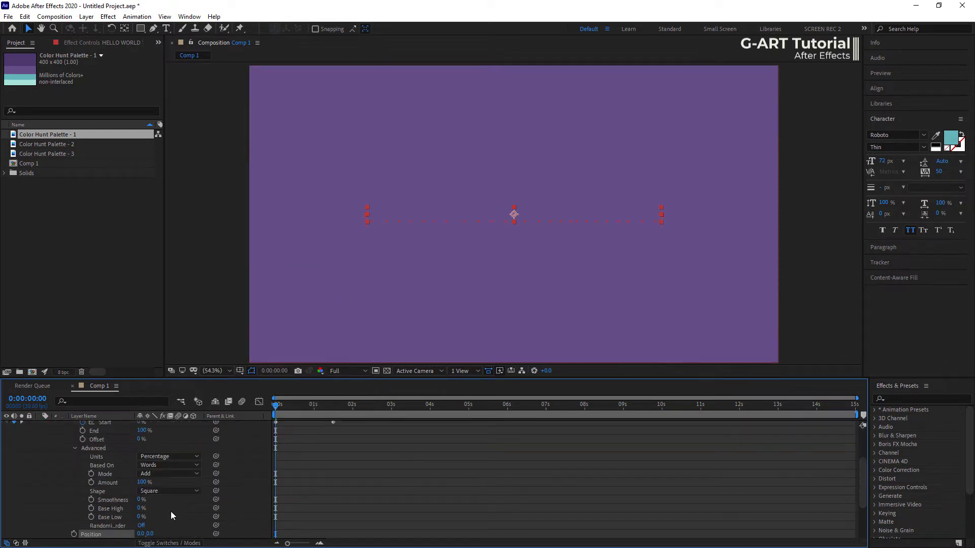
pyautogui.scroll(-3, 171, 510)
# Step: Move the second Start keyframe of Range Selector 1 to 3 seconds and apply Easy Ease to both Start keyframes
pyautogui.click(109, 483)
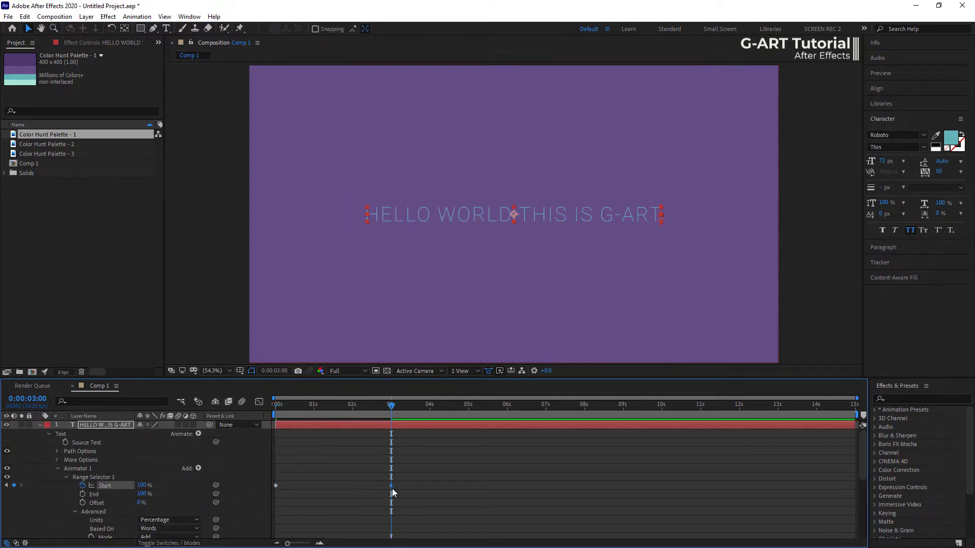
pyautogui.rightClick(391, 489)
pyautogui.moveTo(345, 479)
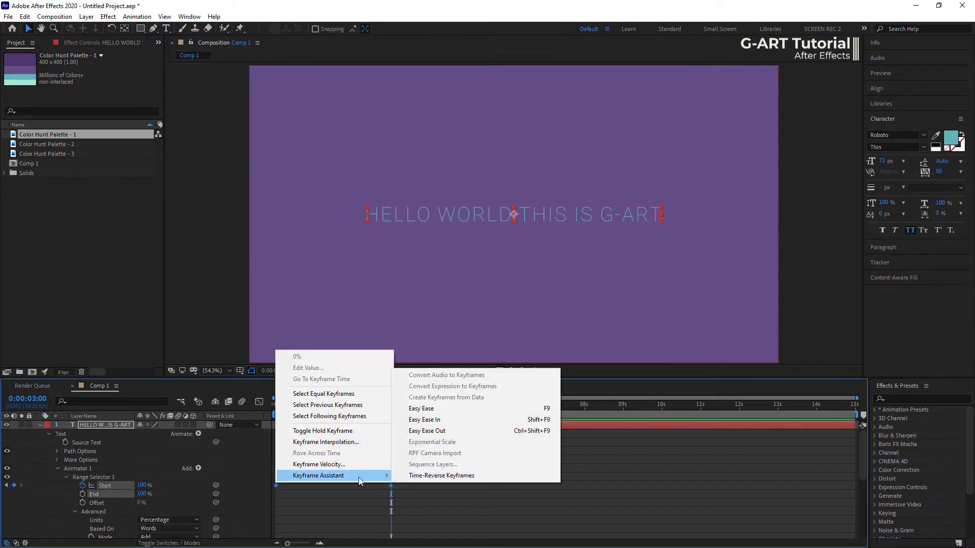
pyautogui.click(477, 408)
# Step: Return the time to 0:00 and preview the eased word-by-word position and opacity reveal
pyautogui.moveTo(392, 411); pyautogui.dragTo(274, 408)
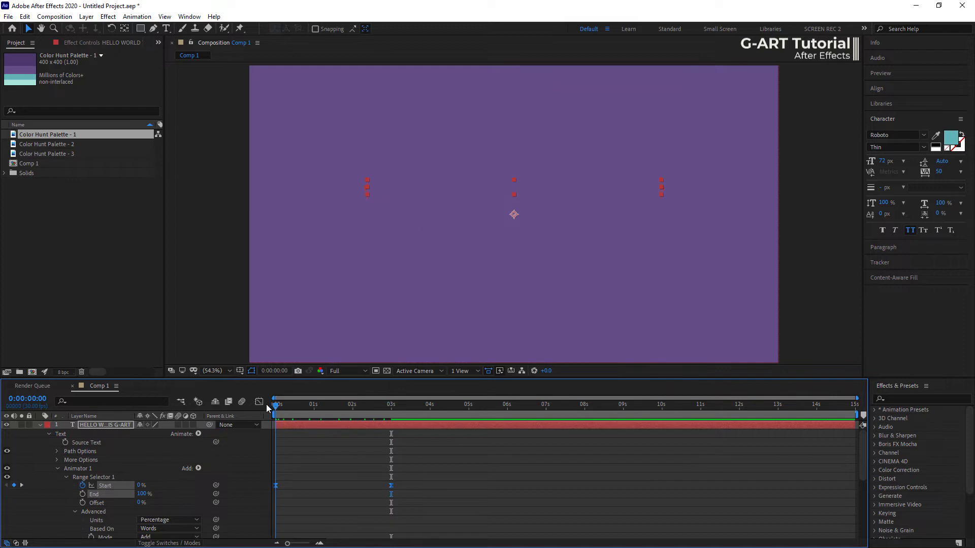
pyautogui.click(169, 351)
pyautogui.press('space')
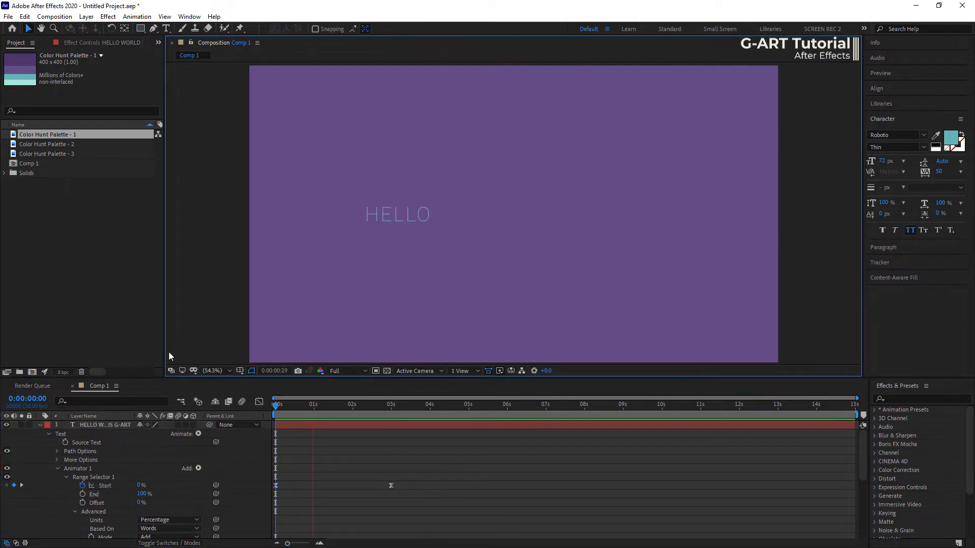
pyautogui.press('space')
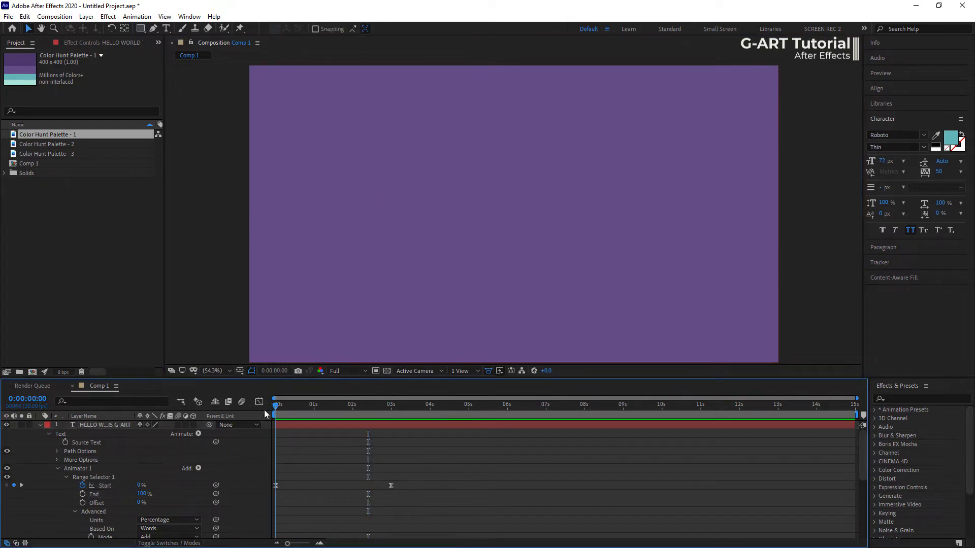
# Step: Set Range Selector 1's Smoothness to 100% and preview the text reveal
pyautogui.click(105, 511)
pyautogui.scroll(-1, 106, 511)
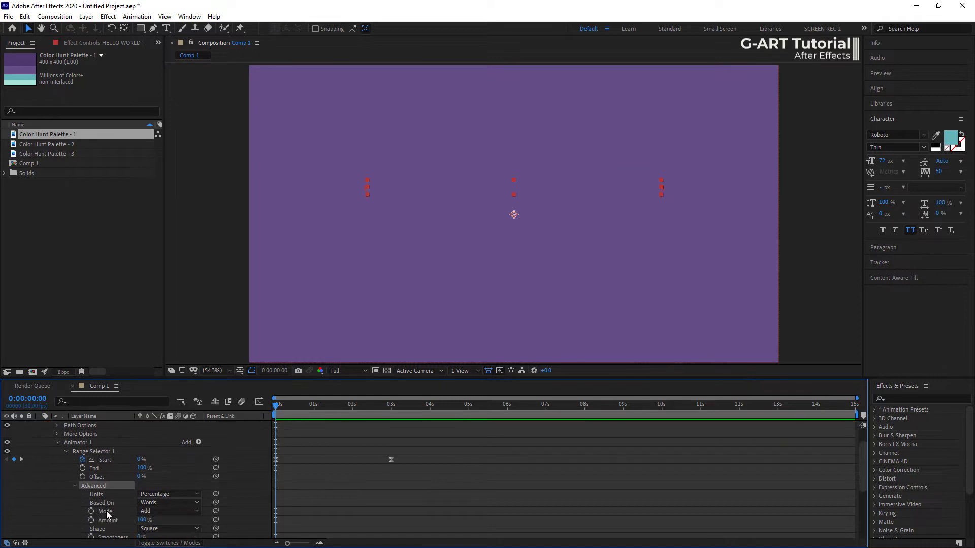
pyautogui.scroll(-1, 107, 510)
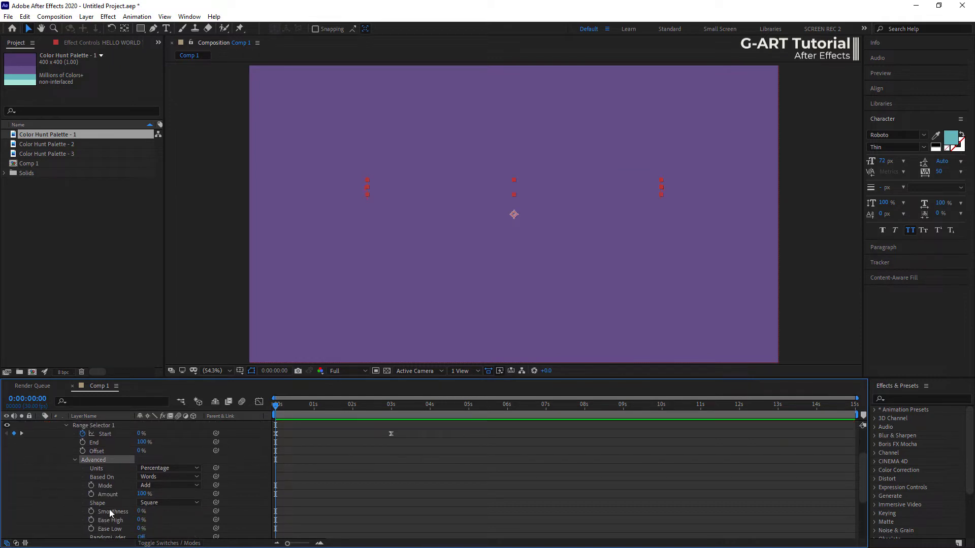
pyautogui.click(109, 509)
pyautogui.moveTo(140, 514); pyautogui.dragTo(217, 524)
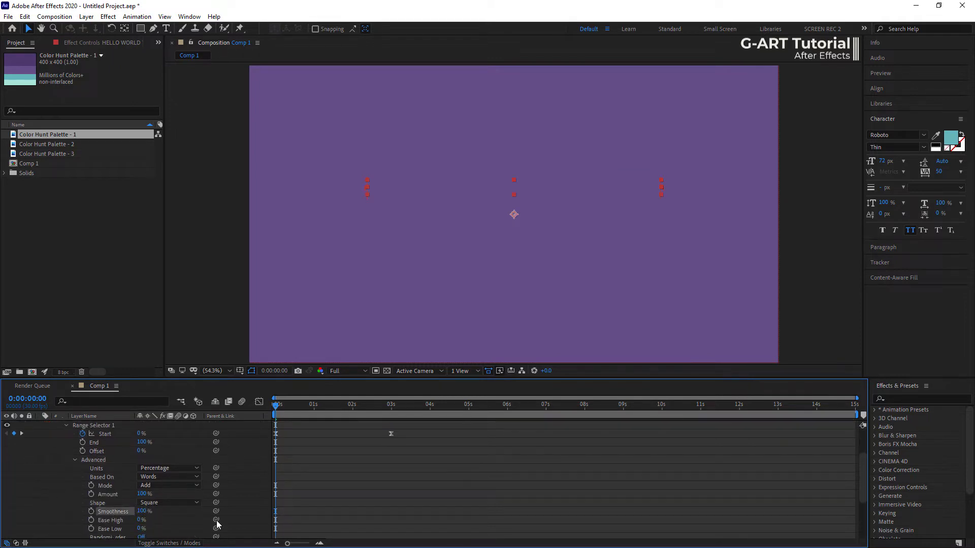
pyautogui.click(170, 353)
pyautogui.press('space')
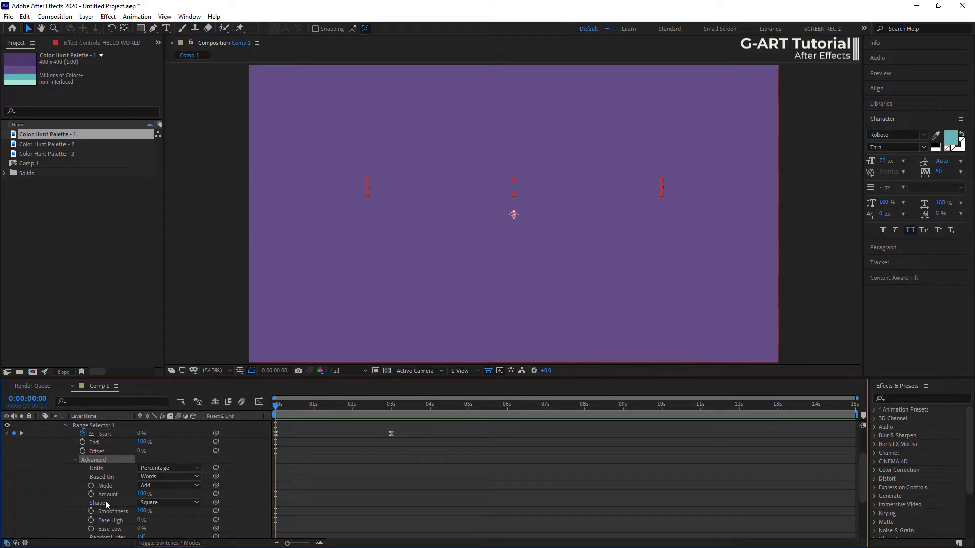
# Step: Set Range Selector 1's Shape to Round and Based On to Characters, and play the animation
pyautogui.click(105, 502)
pyautogui.click(139, 503)
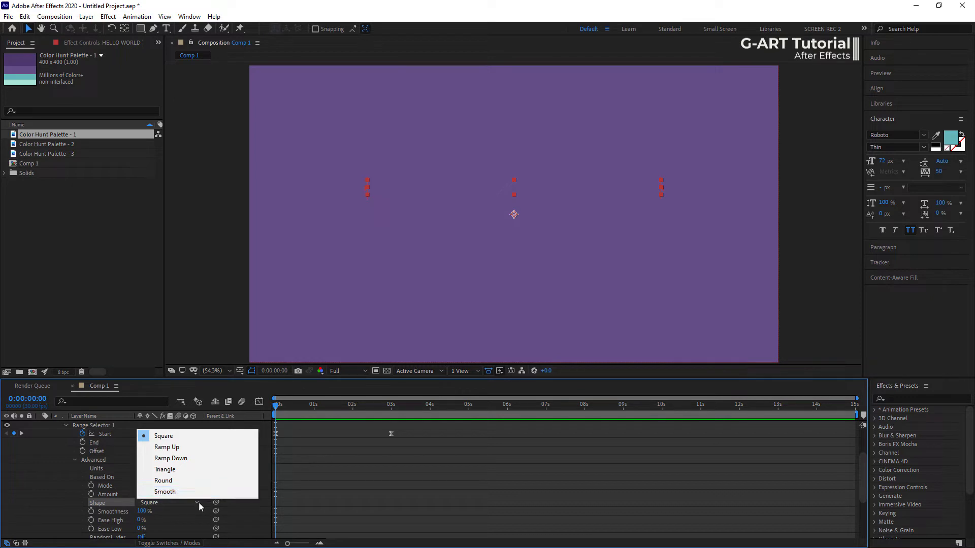
pyautogui.click(193, 480)
pyautogui.click(193, 477)
pyautogui.click(188, 487)
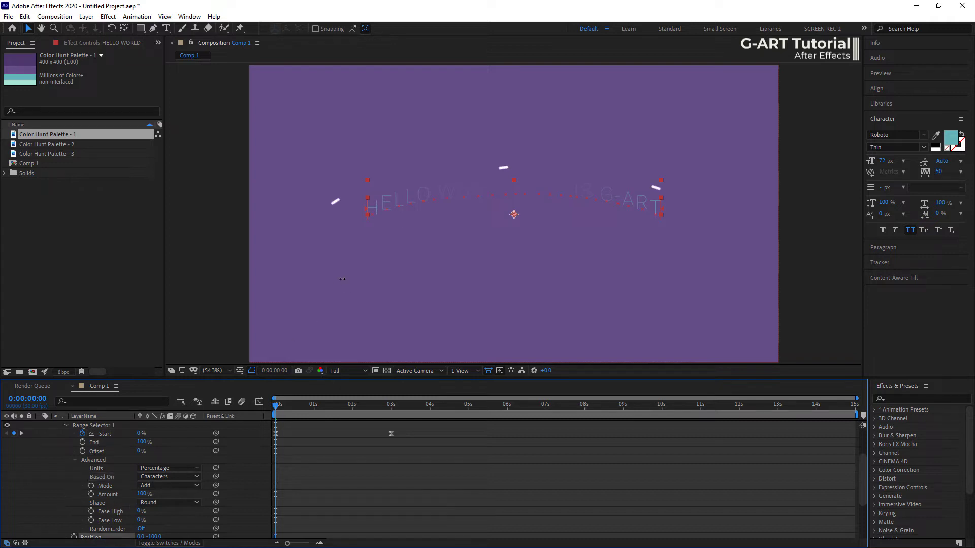
pyautogui.press('space')
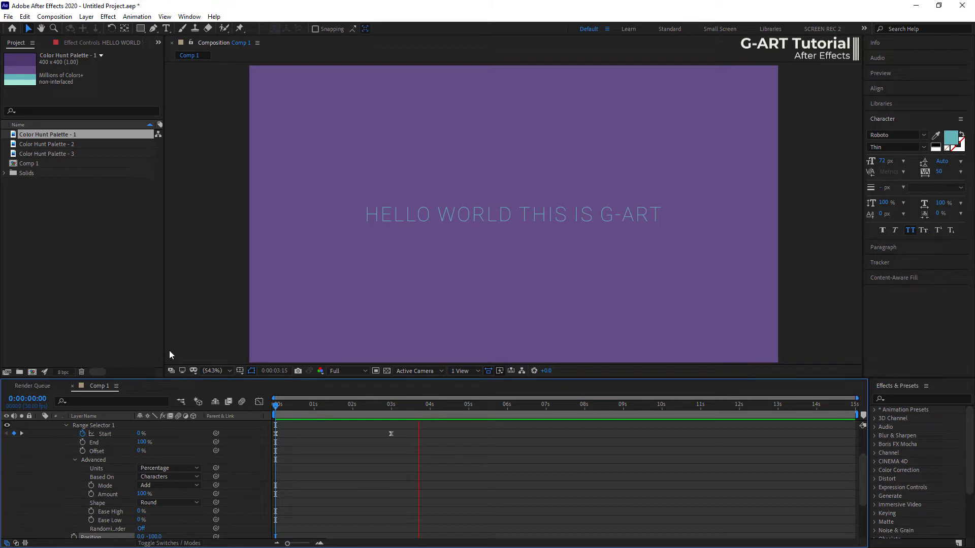
pyautogui.press('space')
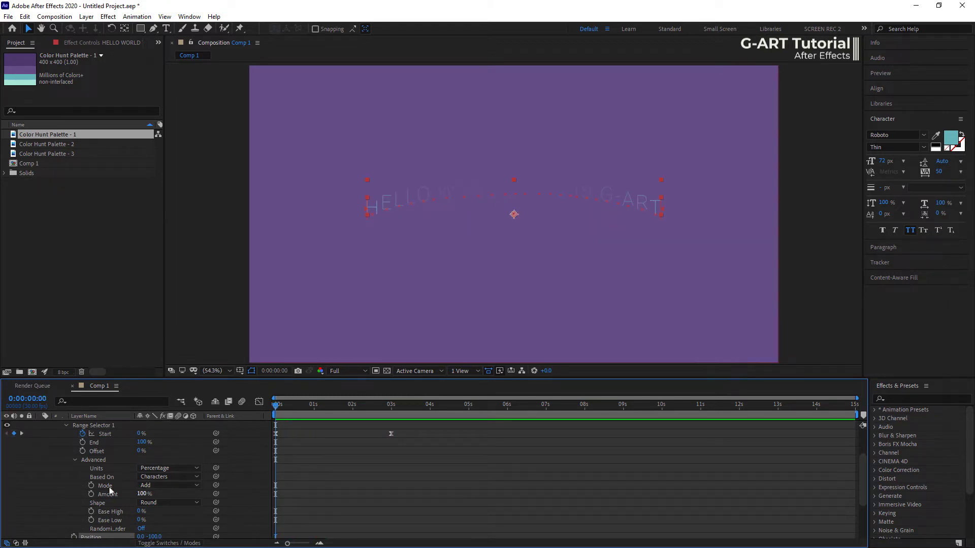
# Step: Try the Triangle shape for Range Selector 1, restore Round, and preview the animation
pyautogui.click(200, 502)
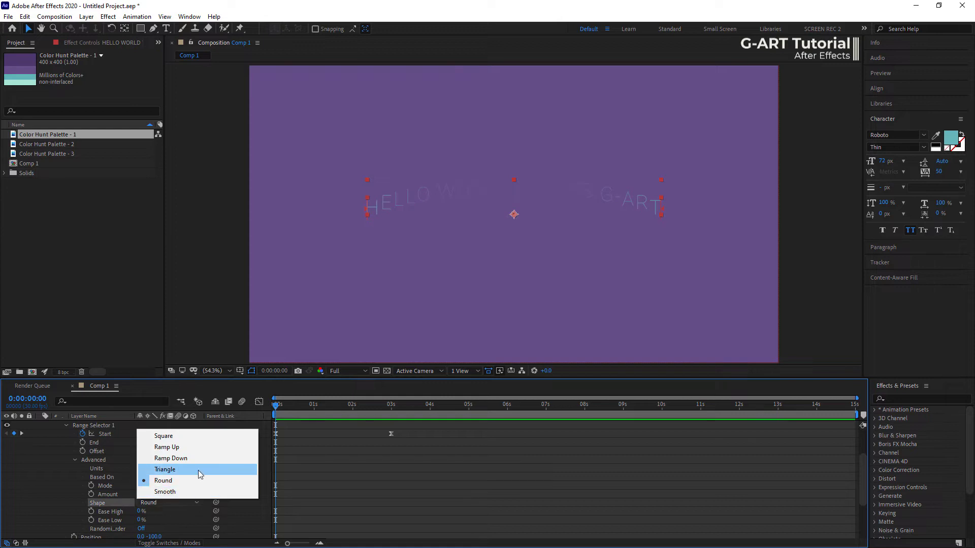
pyautogui.click(198, 471)
pyautogui.click(193, 502)
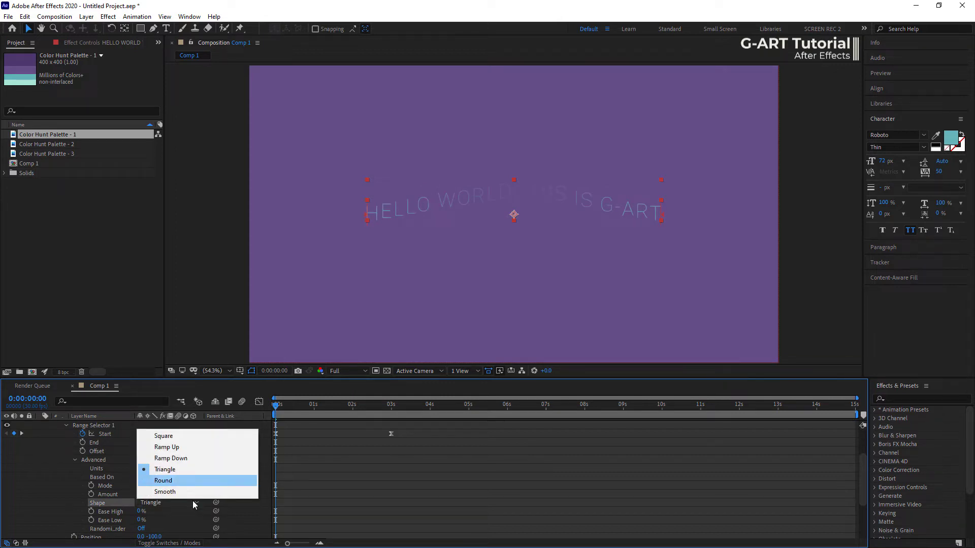
pyautogui.click(187, 480)
pyautogui.press('space')
pyautogui.press('space')
# Step: Add a Scale property to Animator 1 and set it to 500%
pyautogui.scroll(3, 168, 446)
pyautogui.click(83, 469)
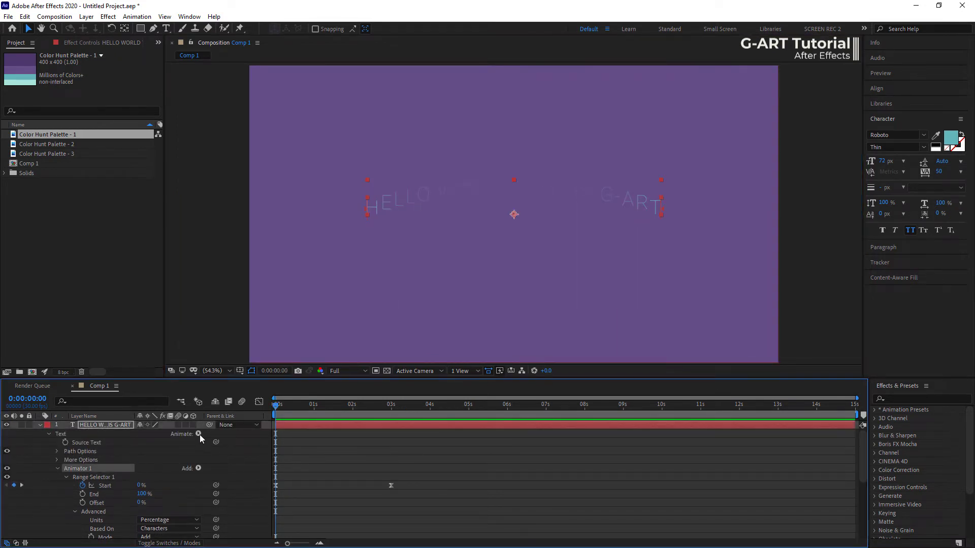
pyautogui.click(198, 434)
pyautogui.click(278, 264)
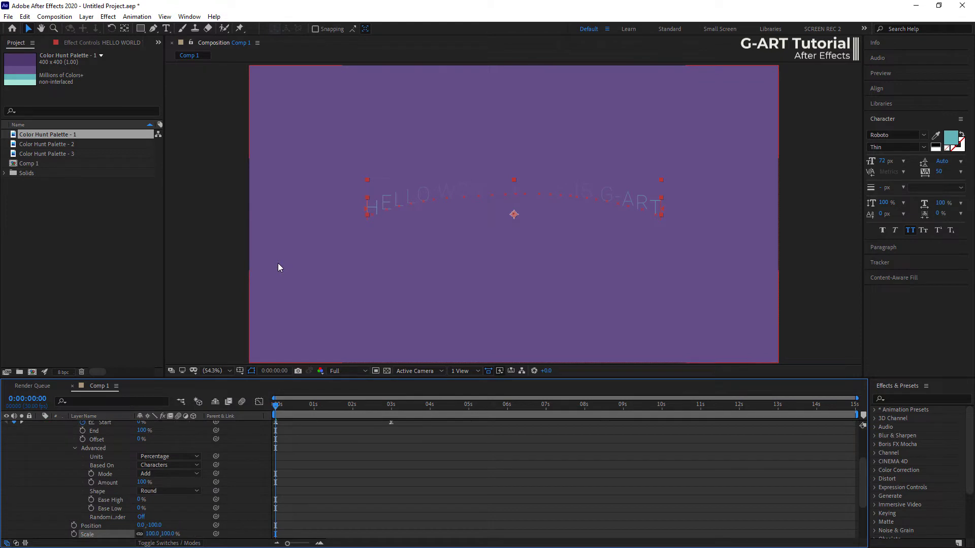
pyautogui.click(169, 508)
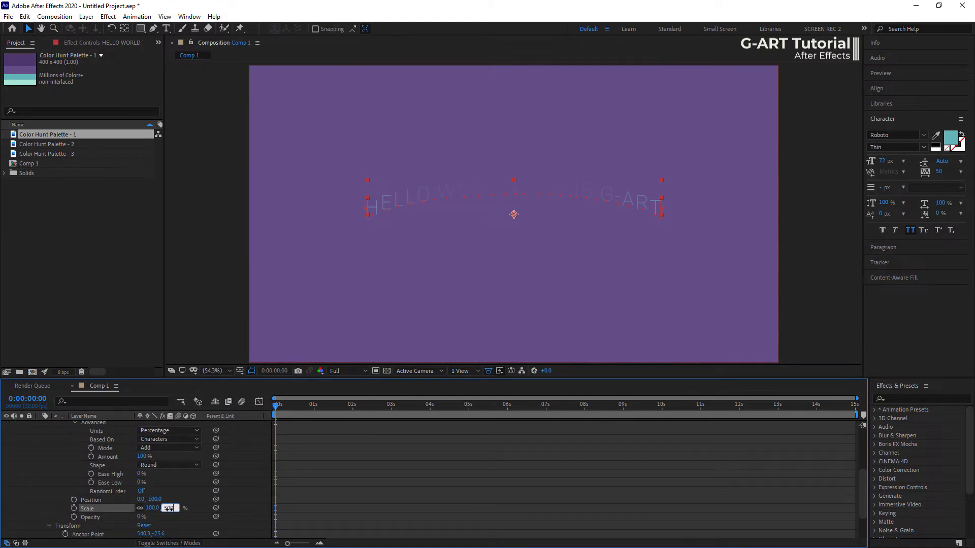
pyautogui.press('Return')
# Step: Set Range Selector 1's Based On option to Words and preview the scaled reveal
pyautogui.click(167, 439)
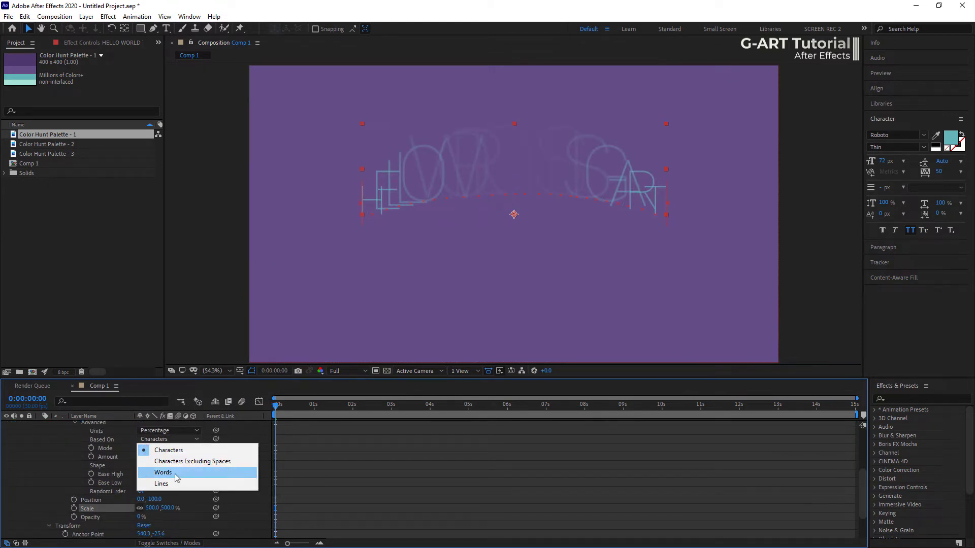
pyautogui.click(148, 472)
pyautogui.click(169, 354)
pyautogui.press('space')
pyautogui.press('space')
pyautogui.press('space')
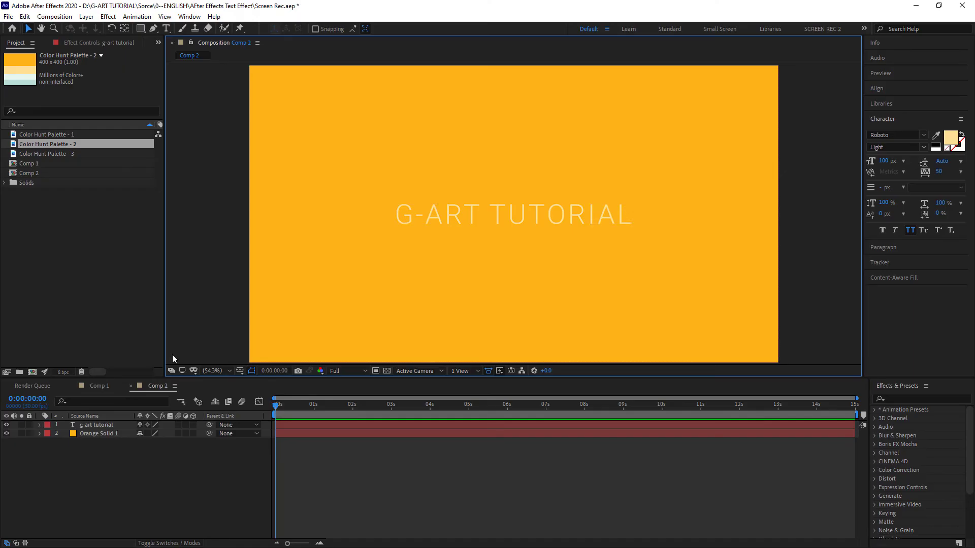
# Step: Add a Blur animator to the "g-art tutorial" text layer in Comp 2 and set its Blur to 30
pyautogui.click(97, 425)
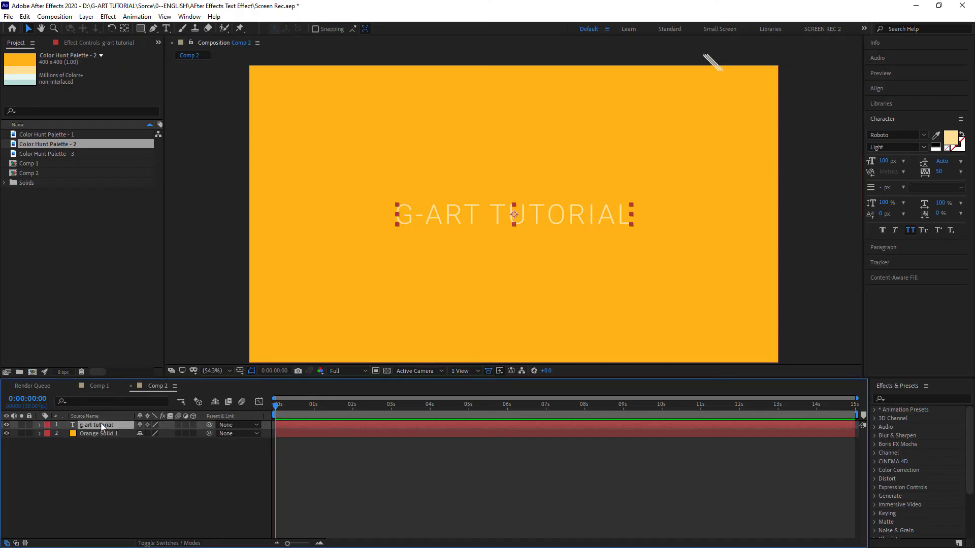
pyautogui.click(40, 424)
pyautogui.click(48, 434)
pyautogui.click(200, 434)
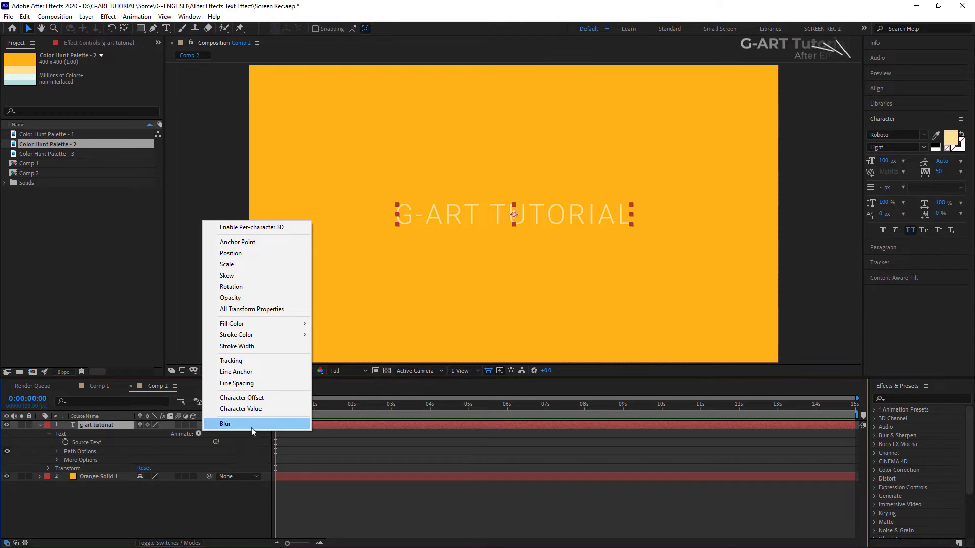
pyautogui.click(286, 426)
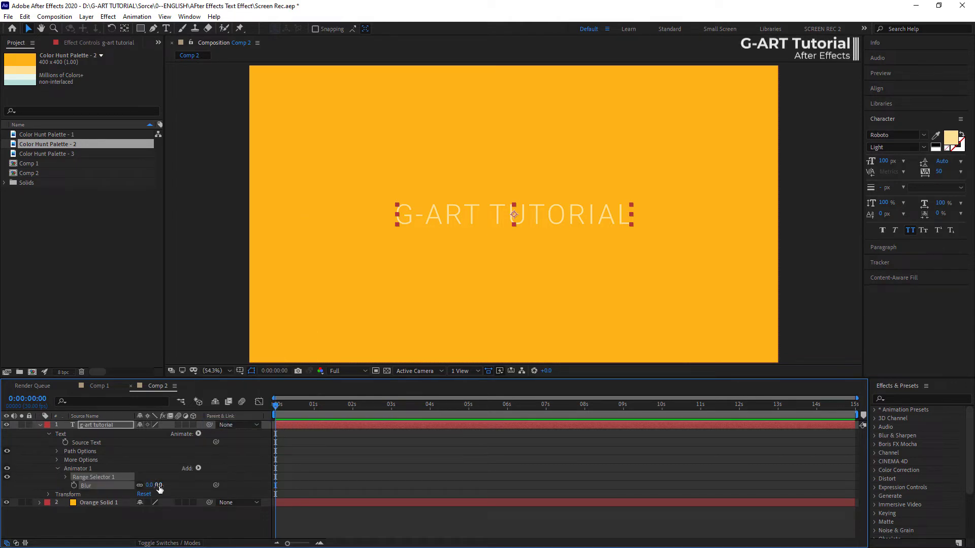
pyautogui.write('30')
pyautogui.press('Return')
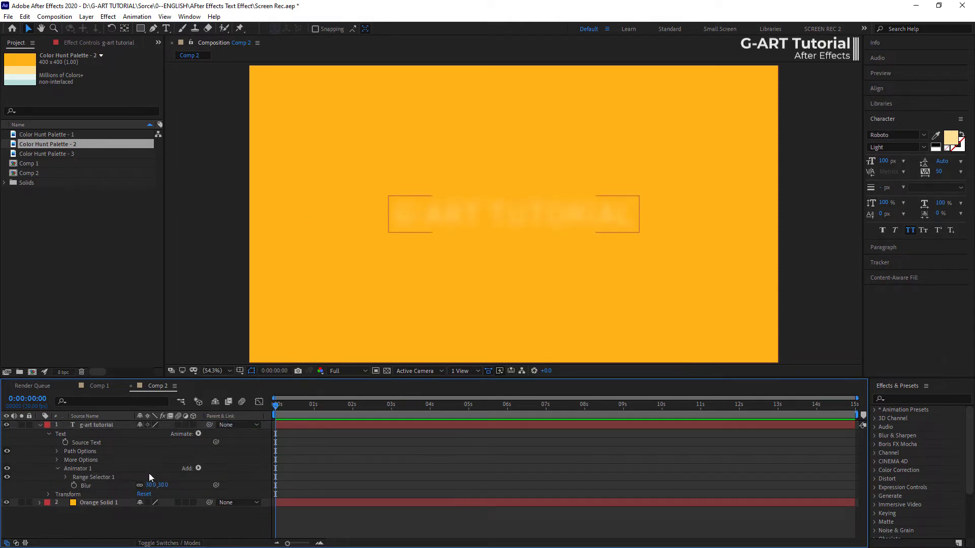
# Step: Keyframe the blur range selector's Start from 0% at 0:00 to 100% at 2 seconds, and preview the result
pyautogui.click(65, 477)
pyautogui.click(82, 485)
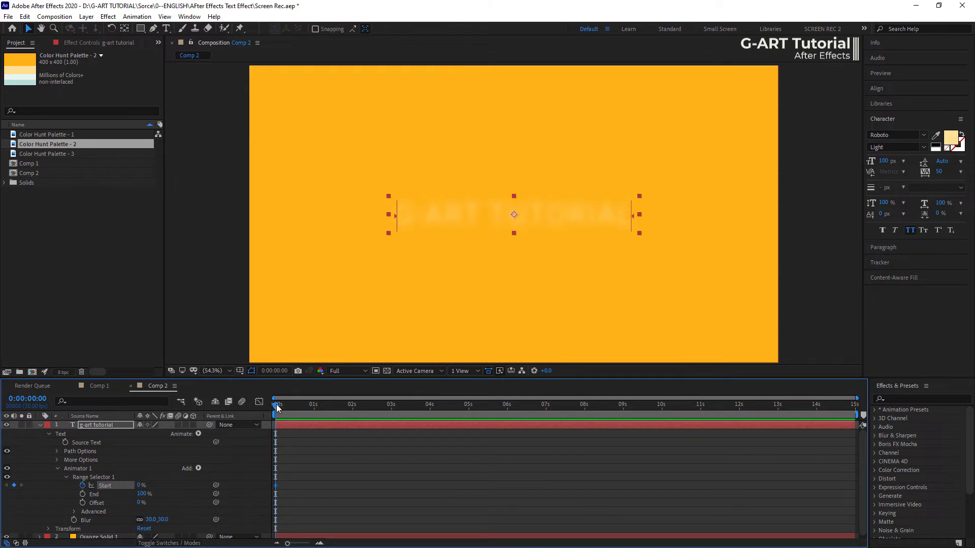
pyautogui.moveTo(339, 417); pyautogui.dragTo(354, 419)
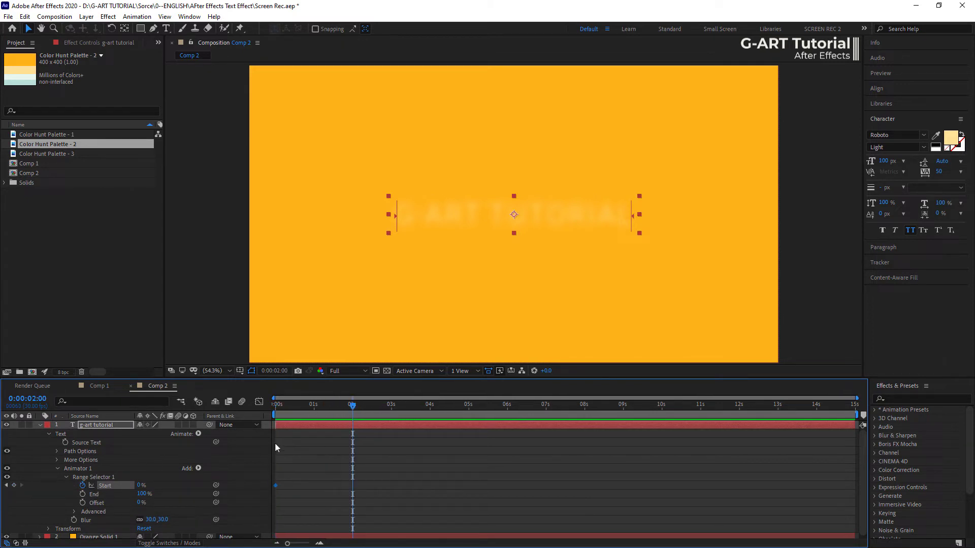
pyautogui.moveTo(140, 486); pyautogui.dragTo(216, 487)
pyautogui.moveTo(353, 407); pyautogui.dragTo(279, 432)
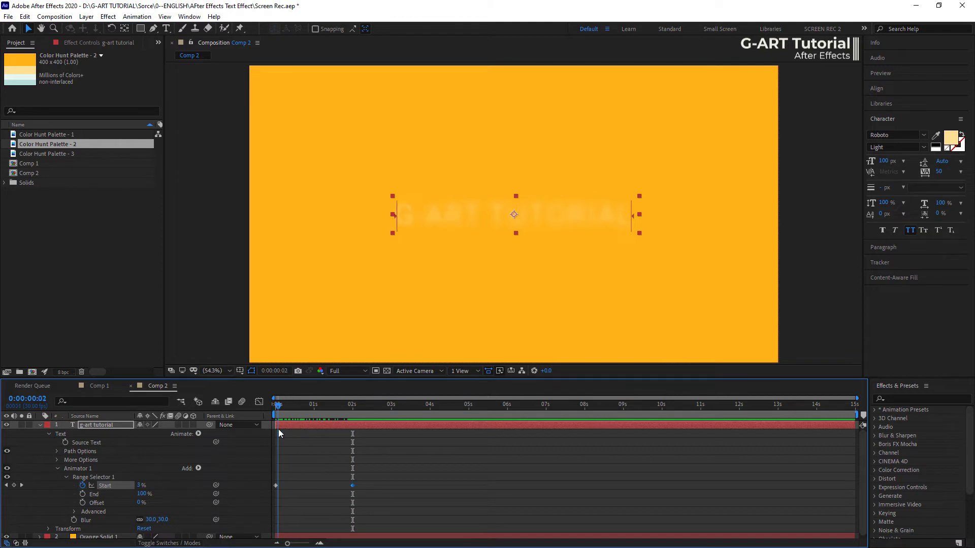
pyautogui.click(172, 352)
pyautogui.press('space')
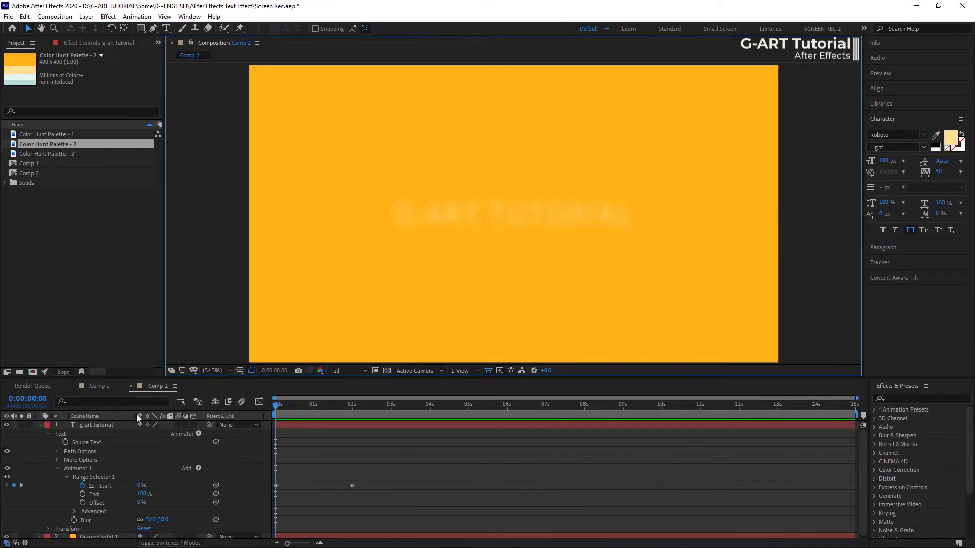
# Step: Keyframe Blur at 30 at 0:00, add a second Blur keyframe at 2 seconds, and return the time to 0:00
pyautogui.click(75, 520)
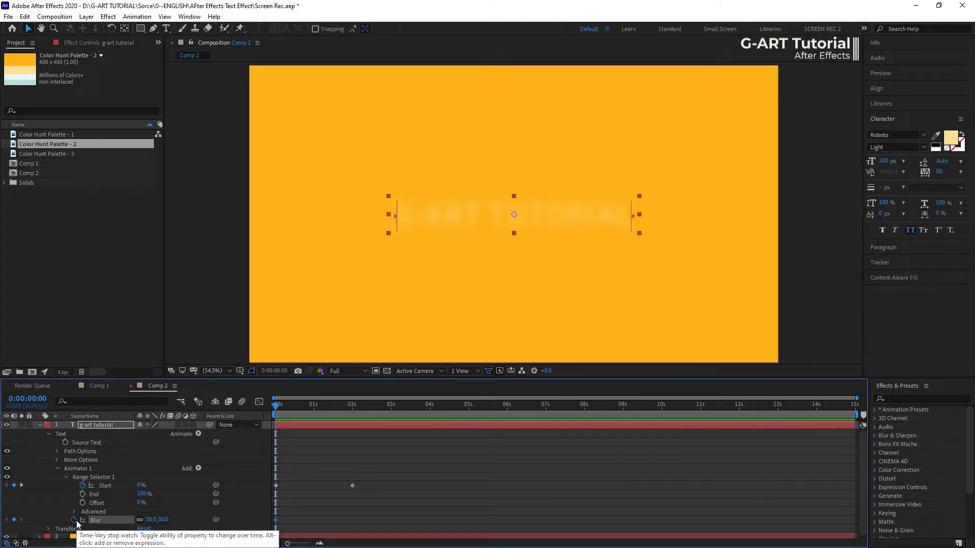
pyautogui.click(22, 486)
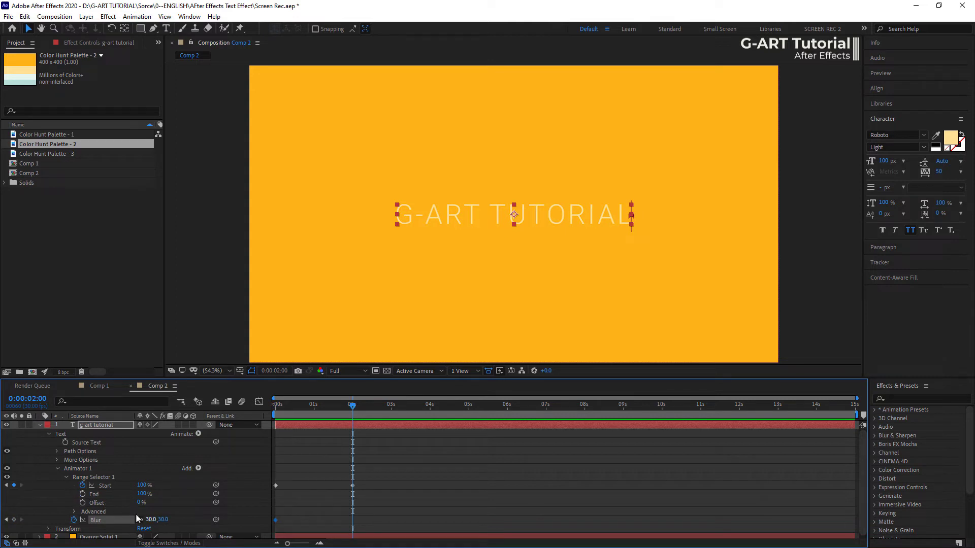
pyautogui.press('Return')
pyautogui.moveTo(342, 410); pyautogui.dragTo(264, 425)
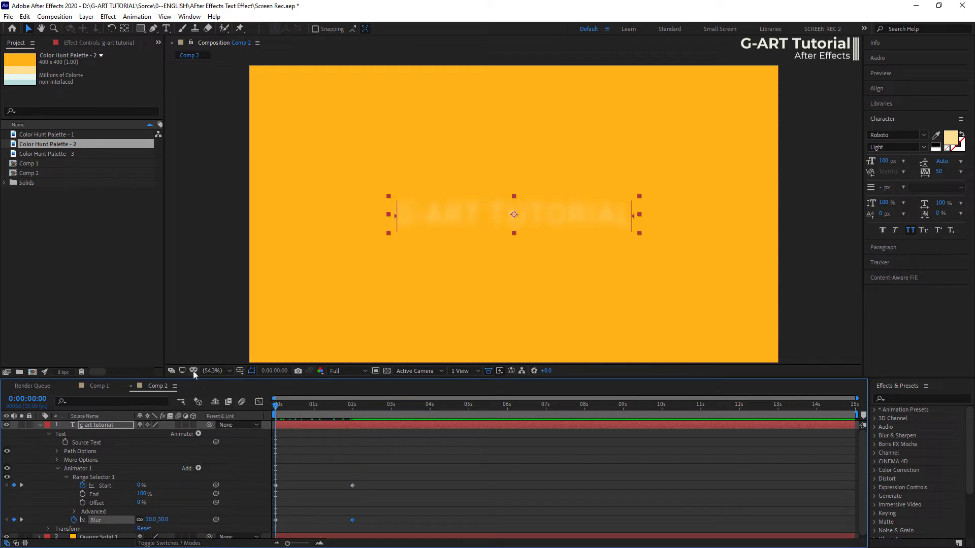
# Step: Preview the blur reveal and apply Easy Ease to all Start and Blur keyframes of the text layer
pyautogui.press('space')
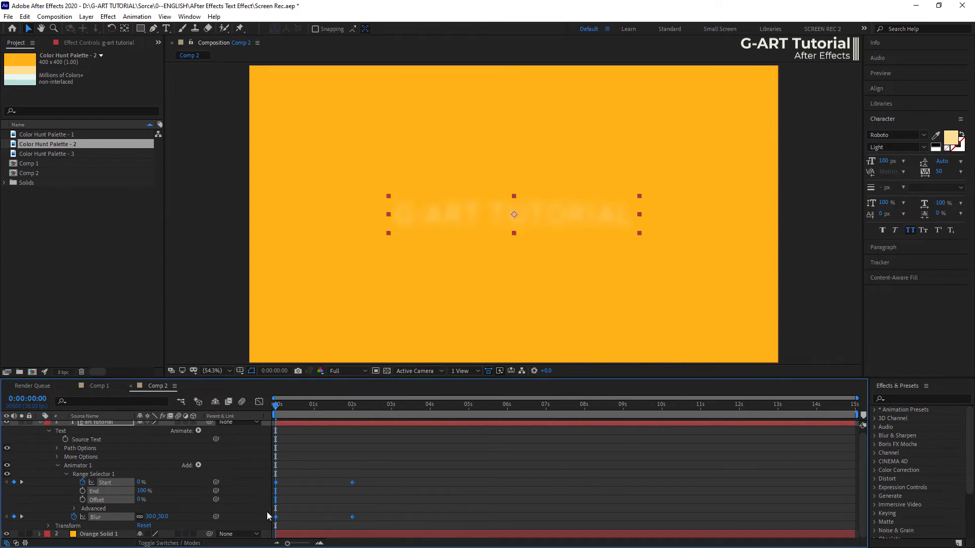
pyautogui.rightClick(275, 483)
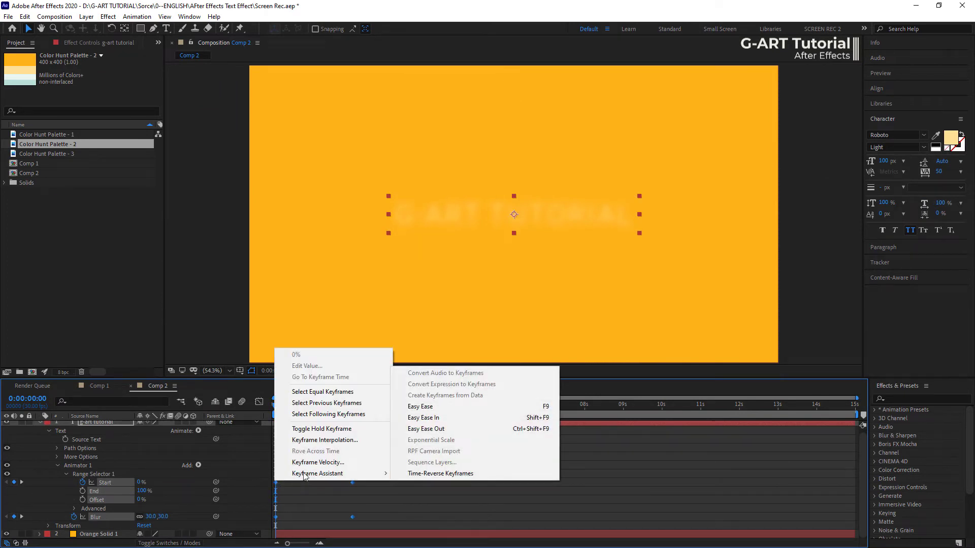
pyautogui.moveTo(387, 478)
pyautogui.click(478, 405)
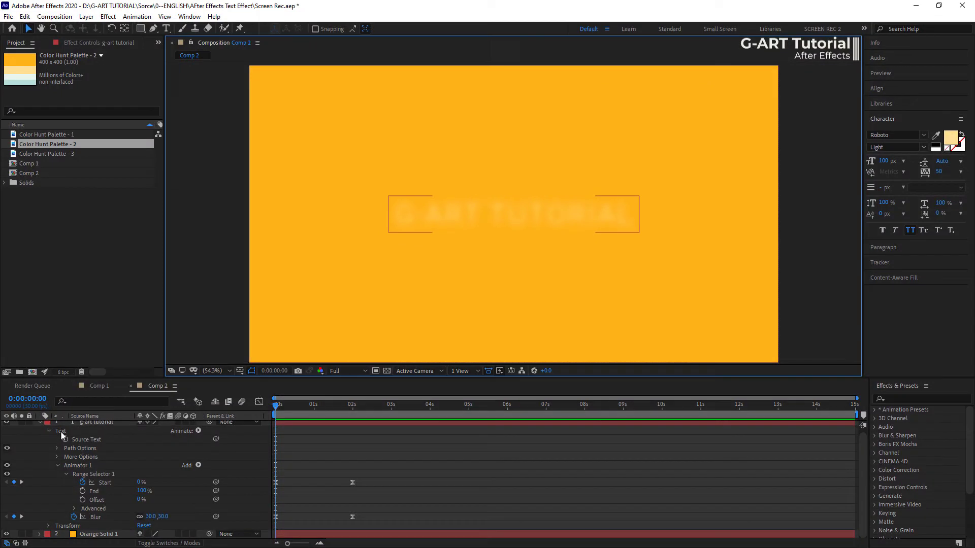
# Step: Add an RGB Fill Color property to Animator 1, set its colour to 373737, and preview the result
pyautogui.click(68, 464)
pyautogui.click(199, 431)
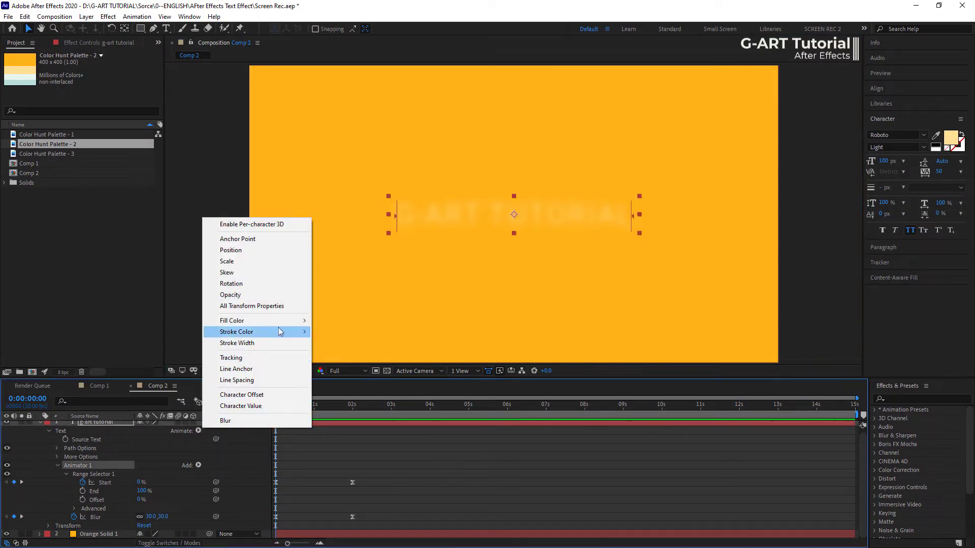
pyautogui.moveTo(279, 331)
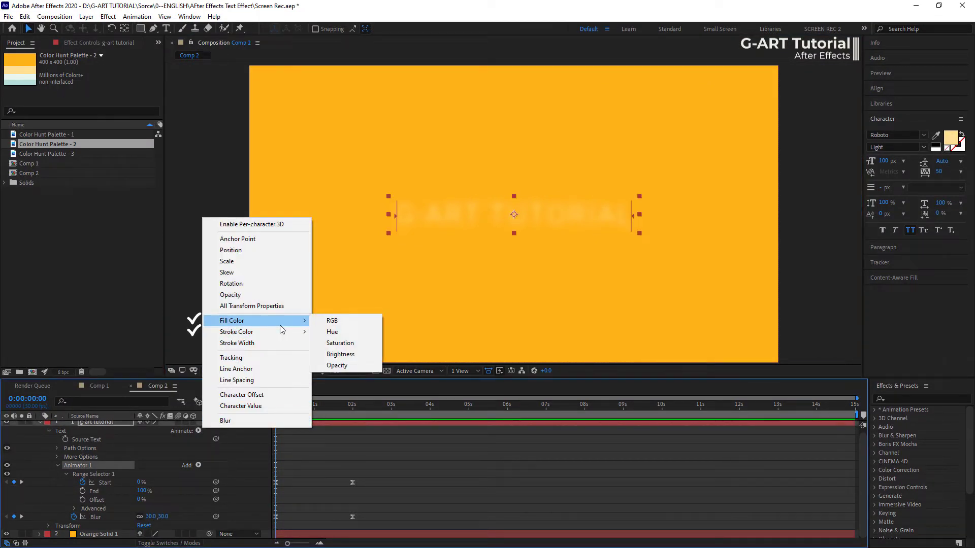
pyautogui.click(366, 324)
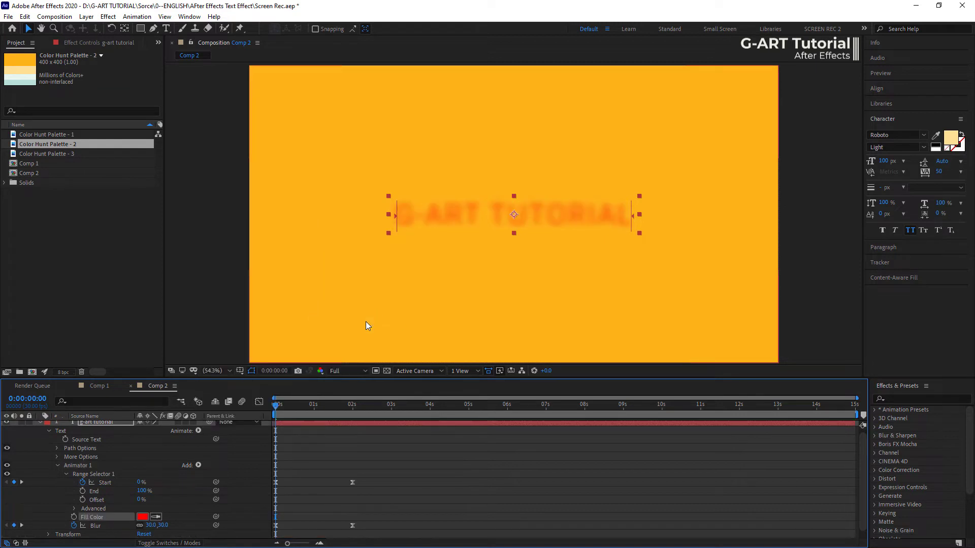
pyautogui.click(141, 517)
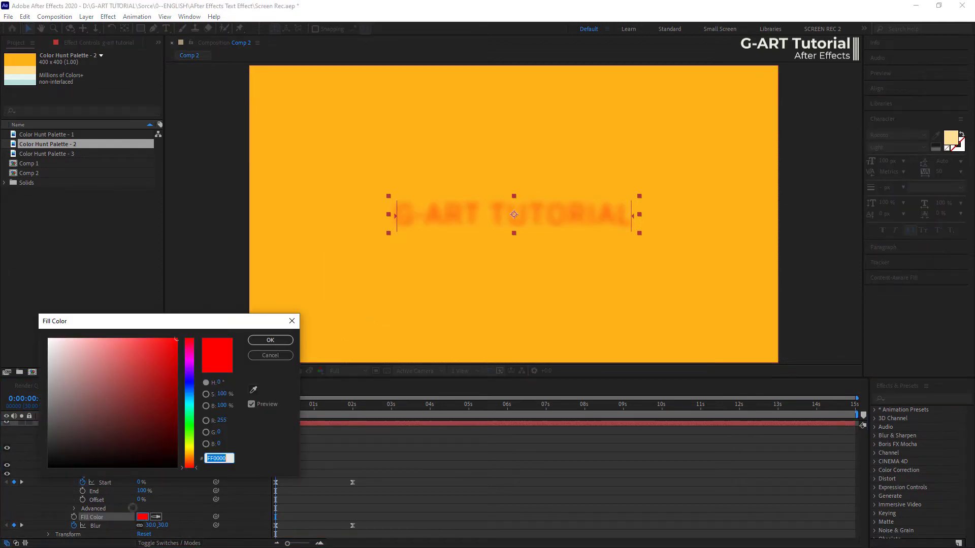
pyautogui.moveTo(49, 417); pyautogui.dragTo(46, 439)
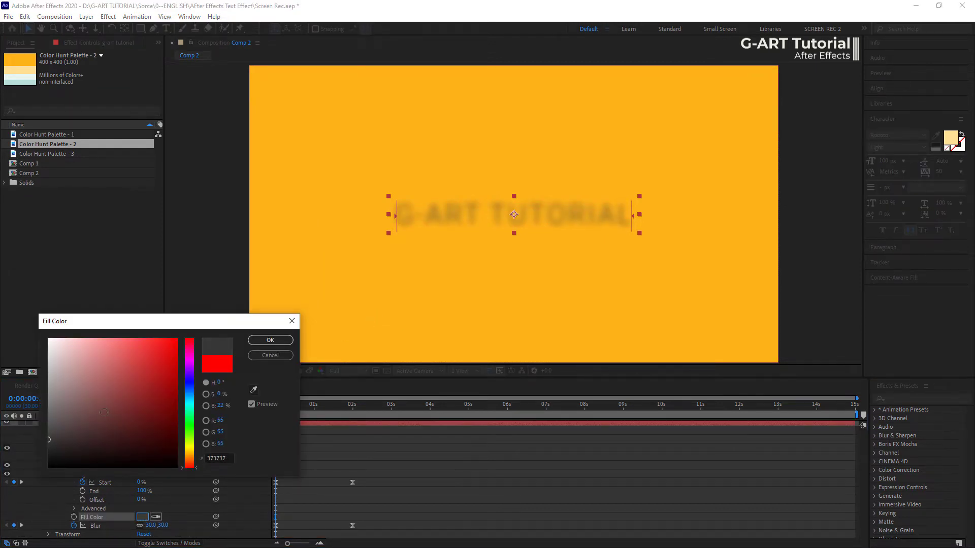
pyautogui.click(270, 340)
pyautogui.click(169, 351)
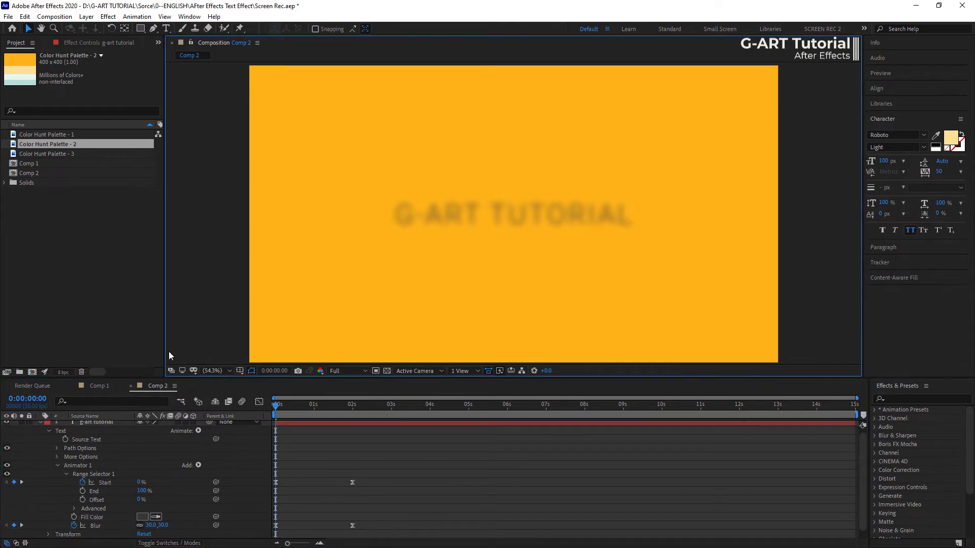
pyautogui.press('space')
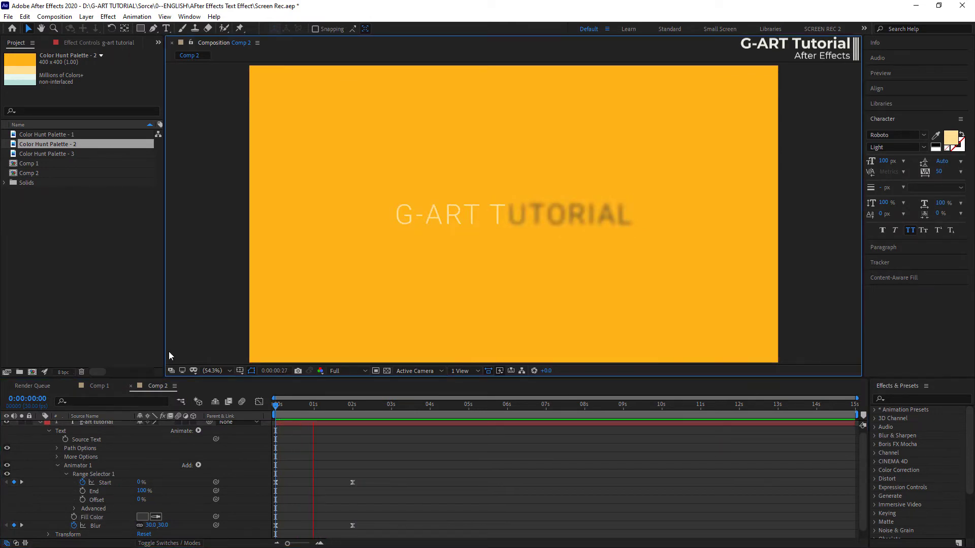
# Step: Set the Blur keyframe at 0:00 to 50 and preview the stronger blur
pyautogui.click(151, 525)
pyautogui.write('5')
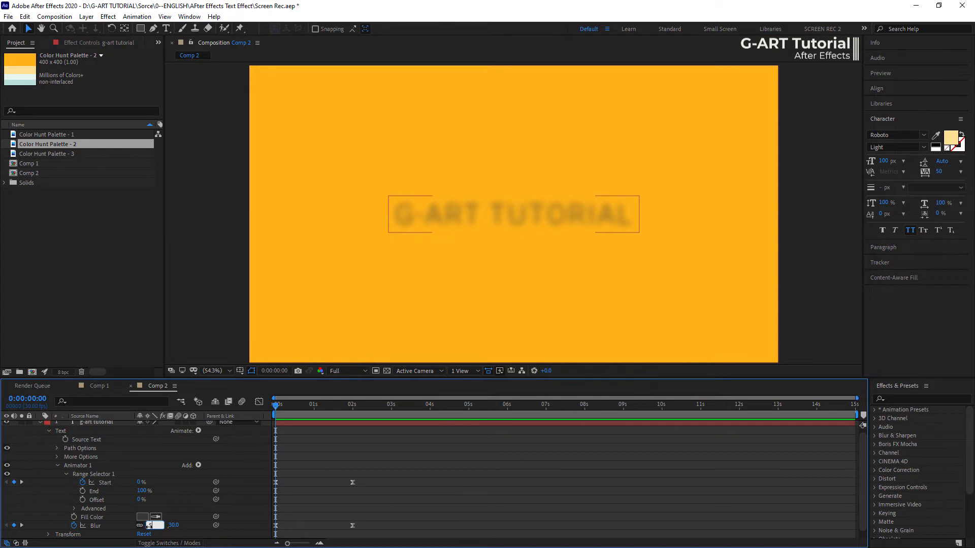
pyautogui.write('0')
pyautogui.press('Return')
pyautogui.press('space')
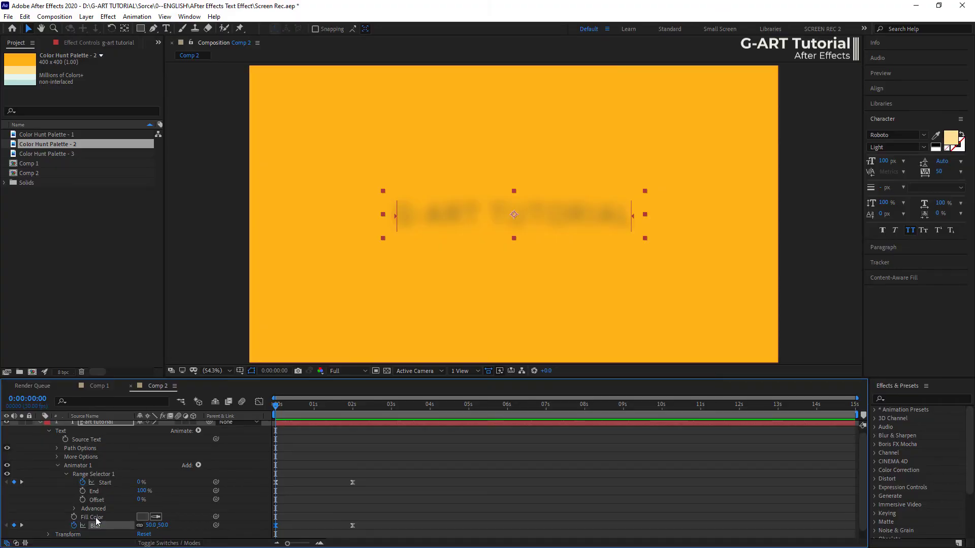
# Step: Delete the Fill Color property from Animator 1, set Blur at 0:00 to 30, and preview the reveal
pyautogui.click(95, 517)
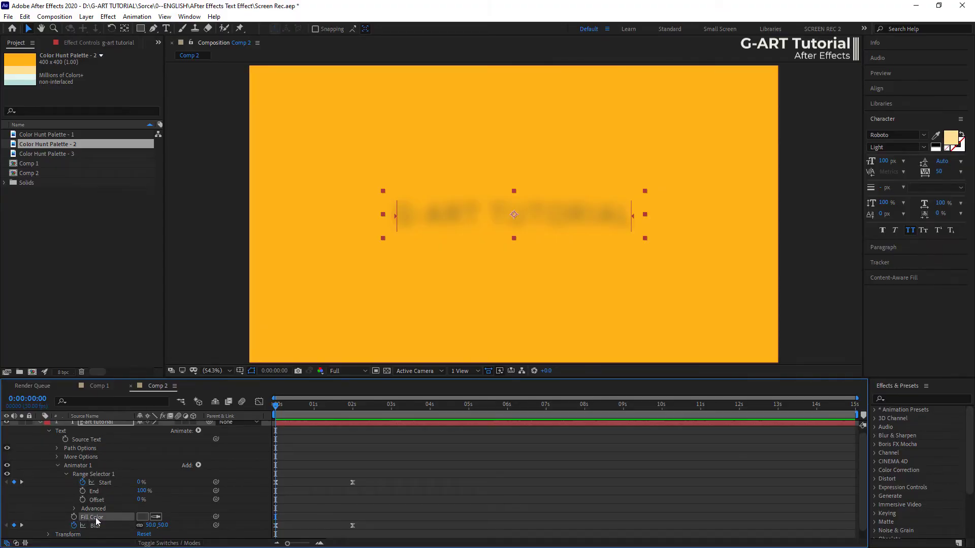
pyautogui.press('Delete')
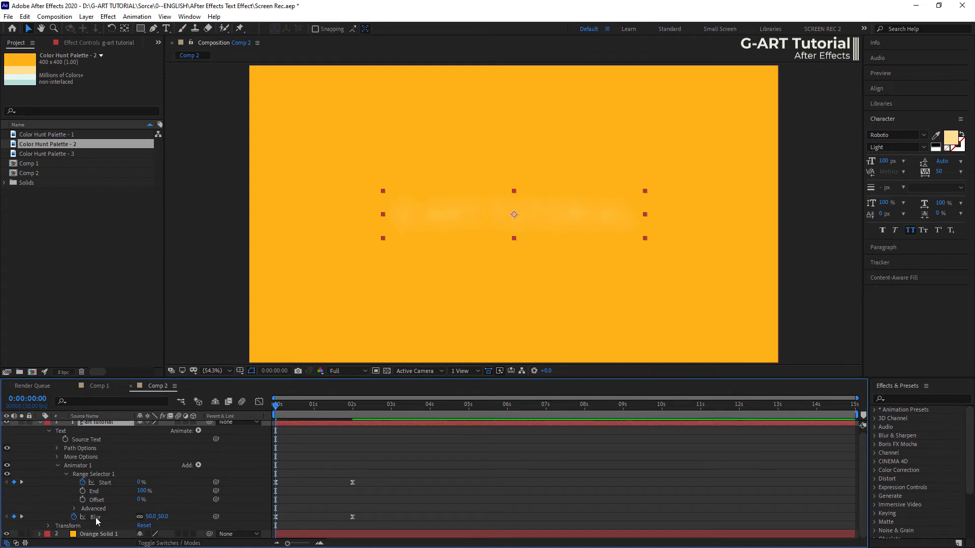
pyautogui.click(150, 517)
pyautogui.write('30')
pyautogui.press('Return')
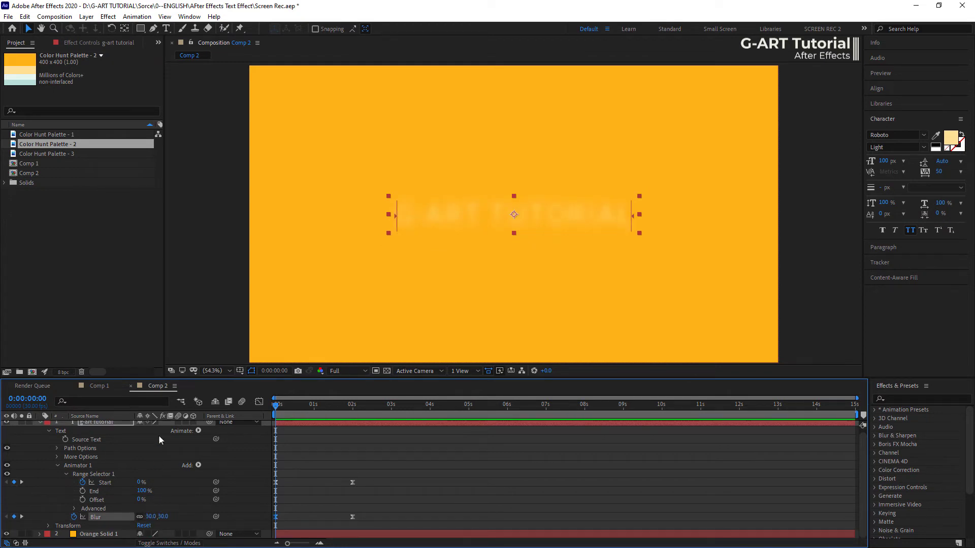
pyautogui.press('space')
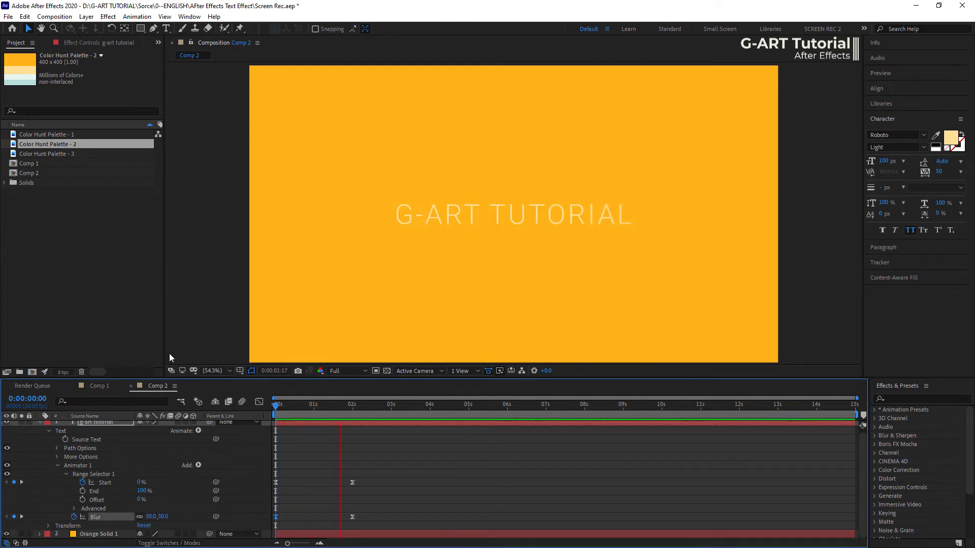
pyautogui.press('space')
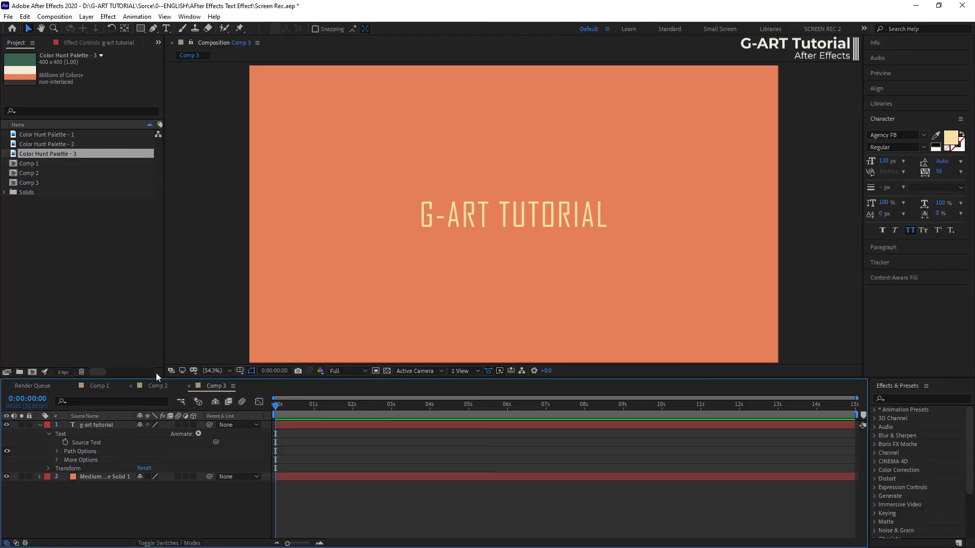
# Step: Add a Character Offset animator to the "g-art tutorial" text layer in Comp 3 and set the offset to 35
pyautogui.click(117, 433)
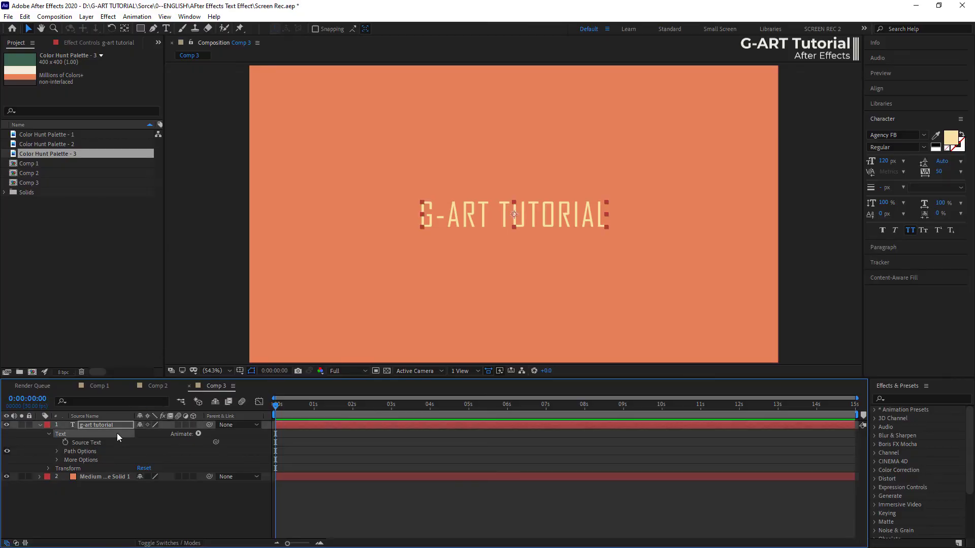
pyautogui.click(199, 433)
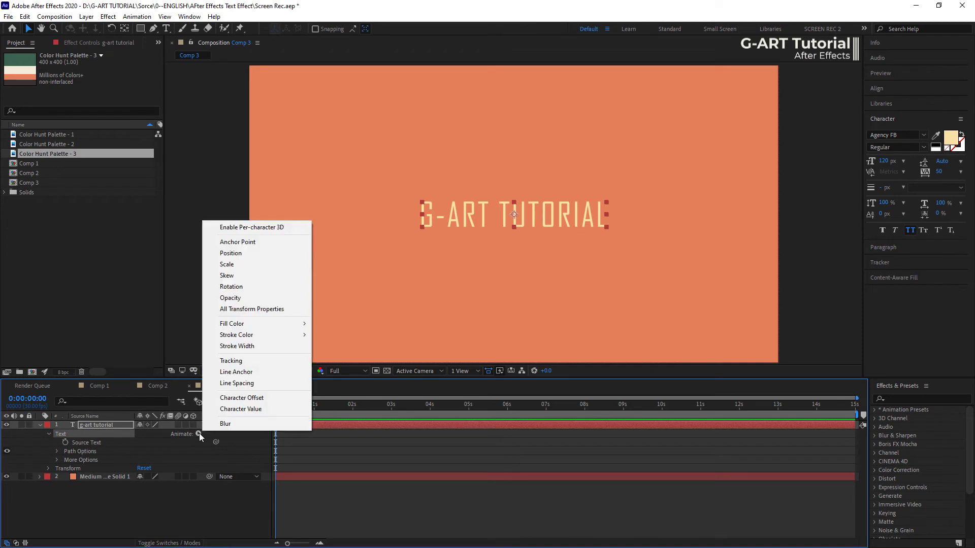
pyautogui.click(290, 397)
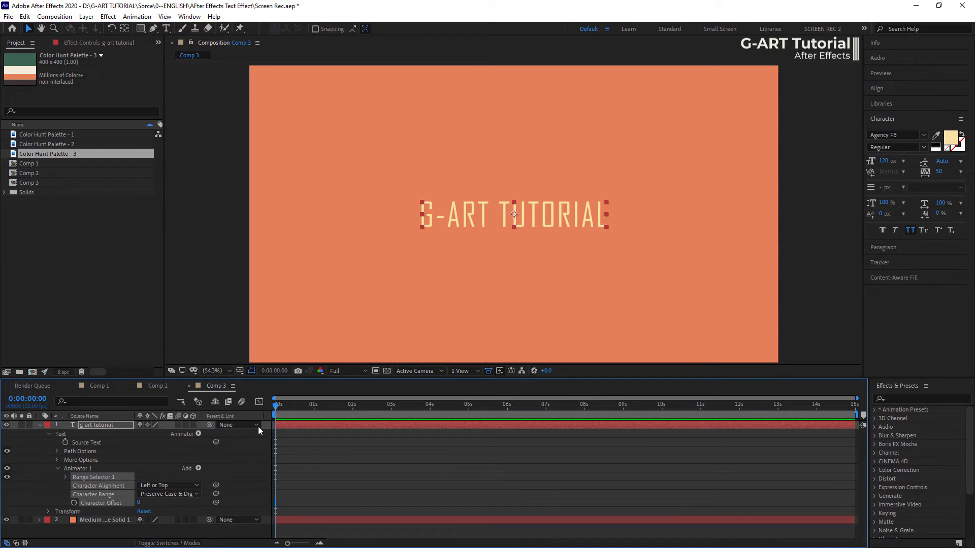
pyautogui.click(162, 503)
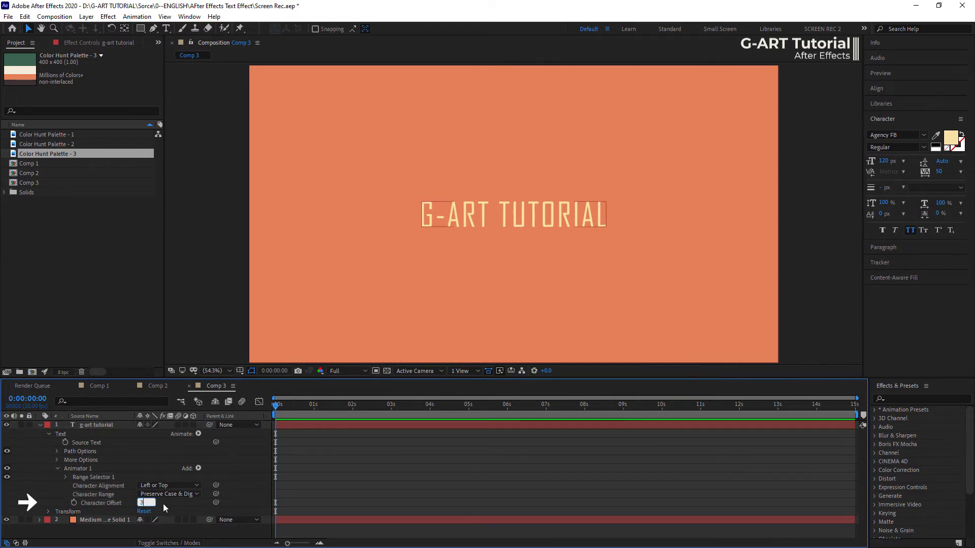
pyautogui.write('35')
pyautogui.press('Return')
# Step: Keyframe Range Selector 1's Start from 0% at 0:00 to its full range at 2 seconds, and preview the character reveal
pyautogui.click(70, 476)
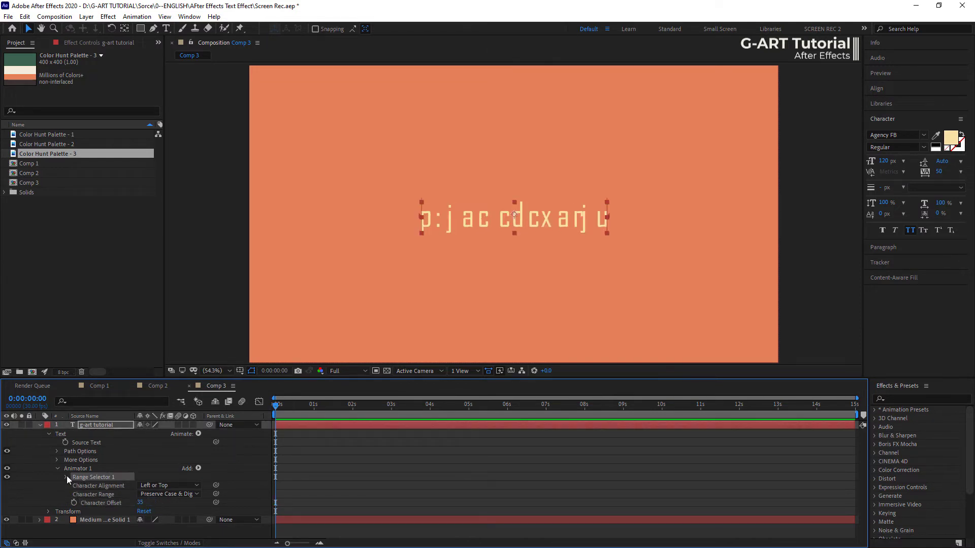
pyautogui.click(66, 477)
pyautogui.click(83, 486)
pyautogui.click(352, 405)
pyautogui.moveTo(141, 485); pyautogui.dragTo(167, 485)
pyautogui.moveTo(352, 405); pyautogui.dragTo(275, 405)
pyautogui.click(172, 353)
pyautogui.press('space')
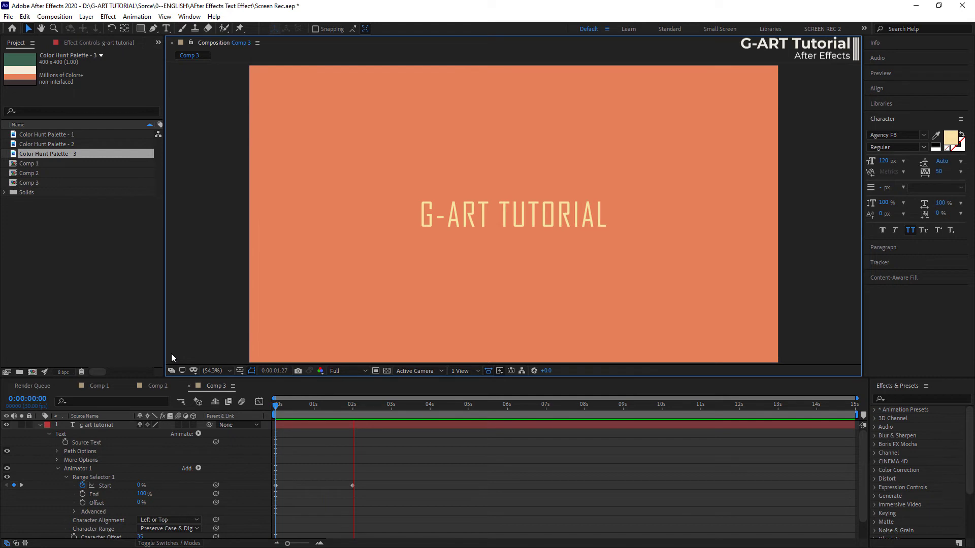
pyautogui.press('space')
pyautogui.press('space')
pyautogui.press('space')
# Step: Try the Full Unicode option for the animator's Character Range and preview the result
pyautogui.scroll(-2, 87, 440)
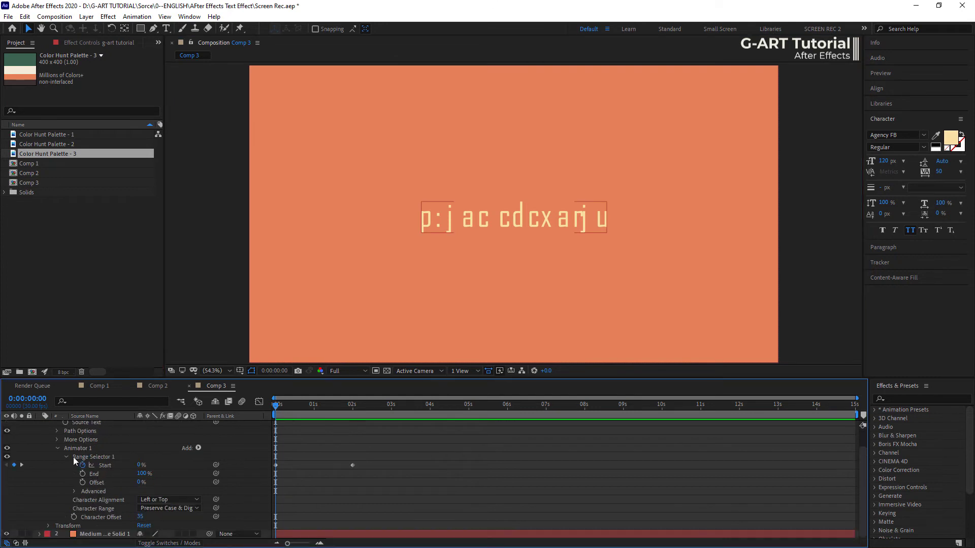
pyautogui.click(92, 499)
pyautogui.click(94, 508)
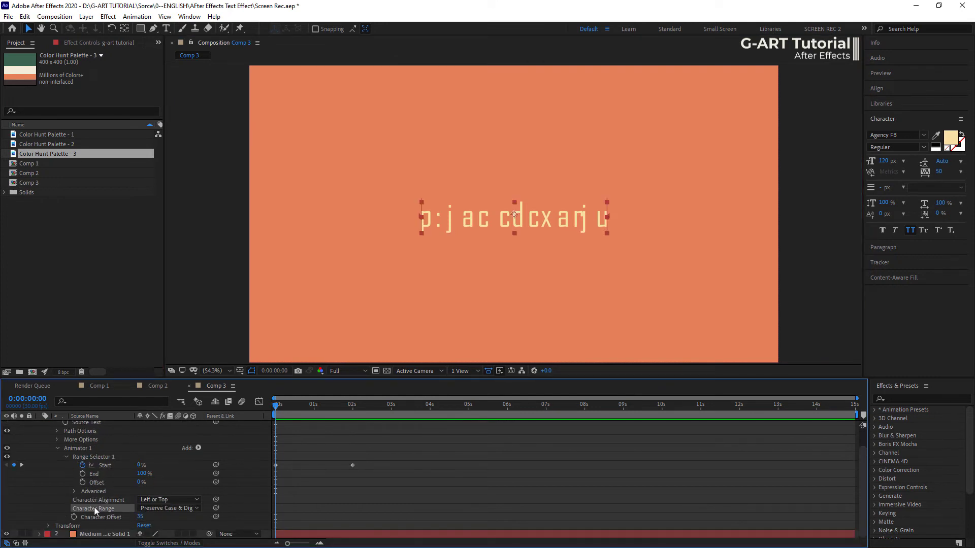
pyautogui.click(197, 500)
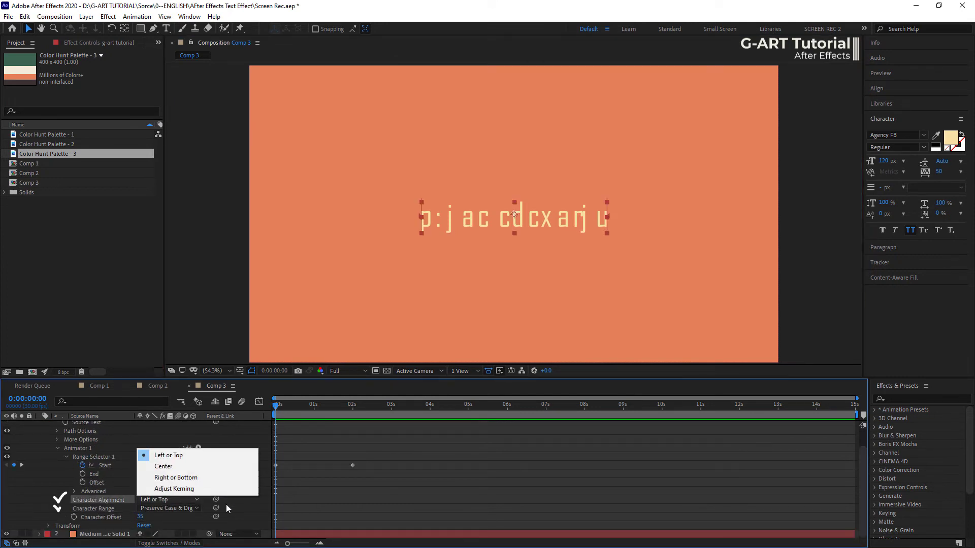
pyautogui.click(226, 505)
pyautogui.click(196, 508)
pyautogui.click(192, 530)
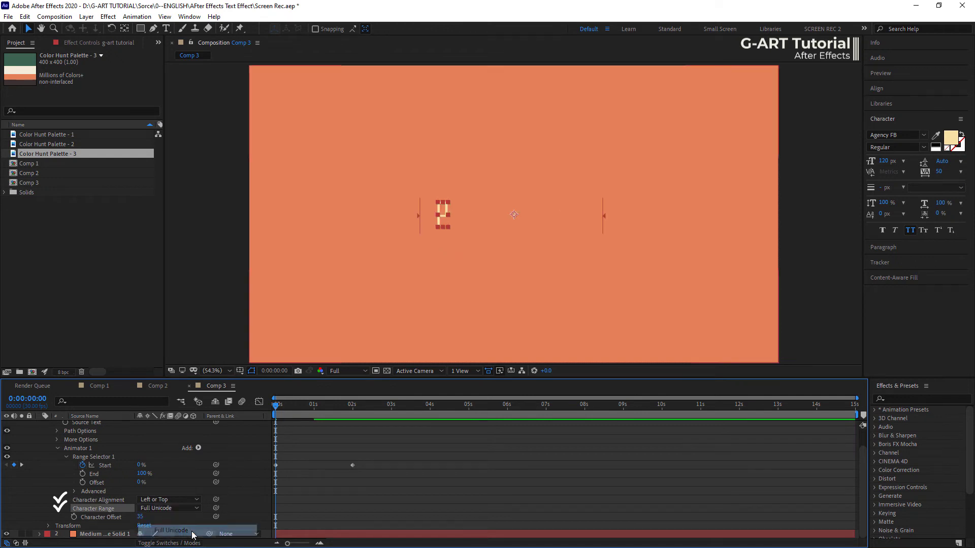
pyautogui.click(172, 350)
pyautogui.press('space')
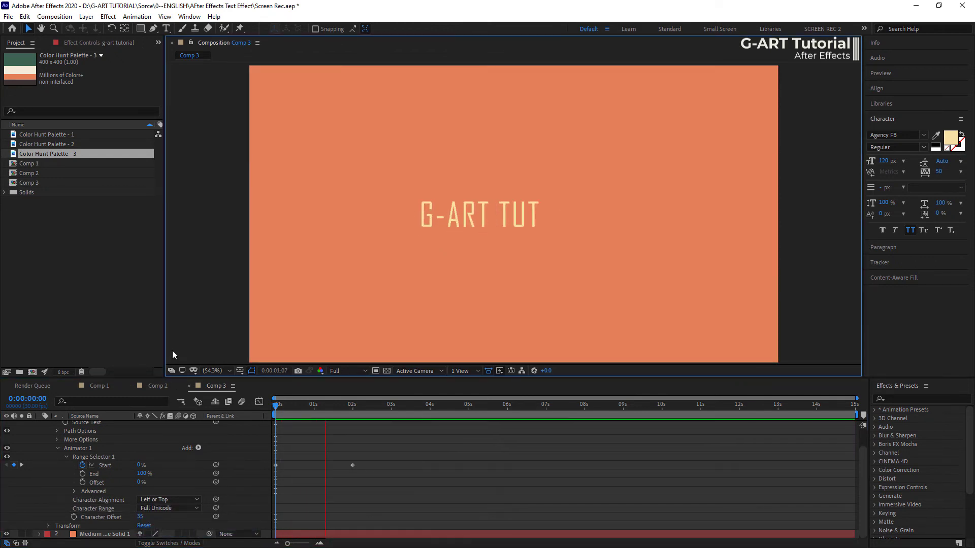
pyautogui.press('space')
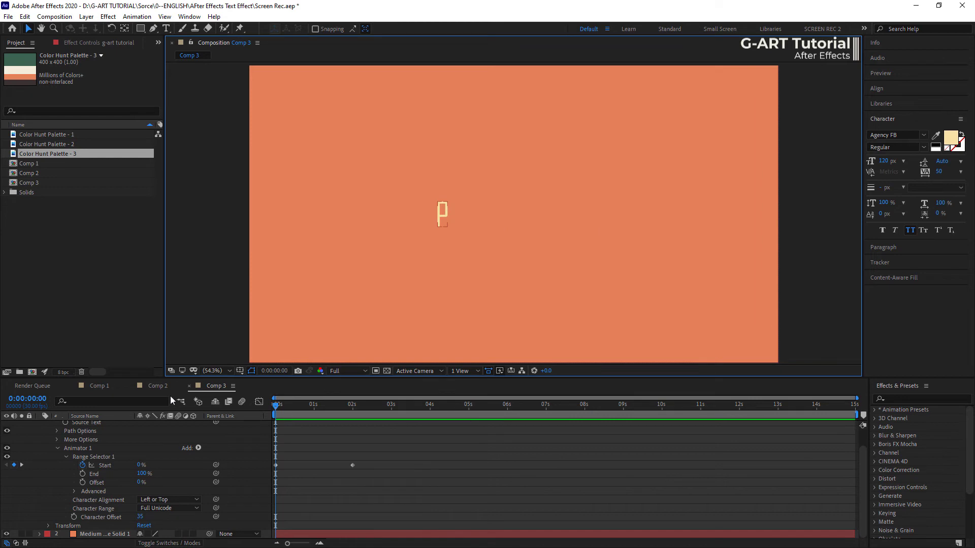
# Step: Set Character Range to Preserve Case & Digits and preview the animation
pyautogui.click(196, 508)
pyautogui.click(192, 514)
pyautogui.press('space')
pyautogui.press('space')
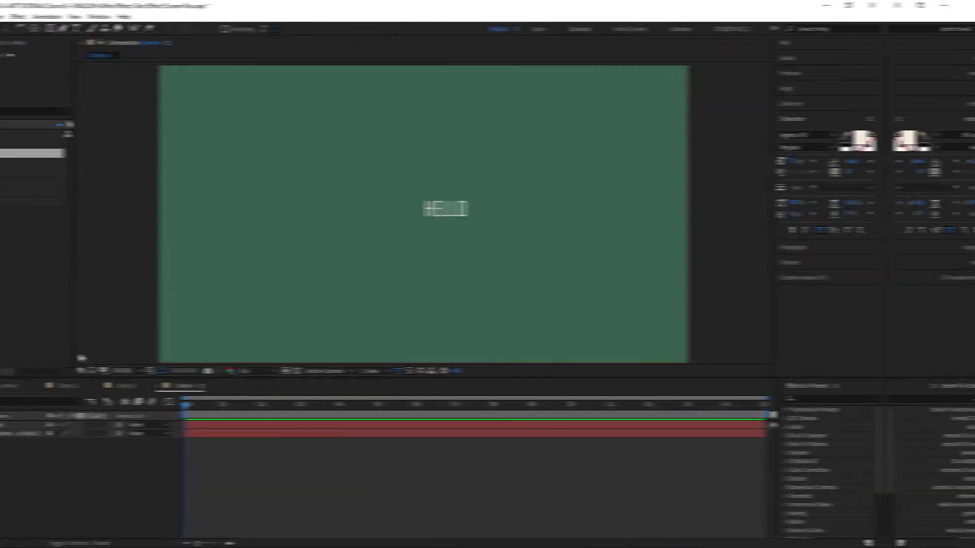
# Step: Keyframe the "Hello" layer's Source Text in Comp 4 at 0:00, and change the text to "WORLD" at 1 second
pyautogui.click(127, 427)
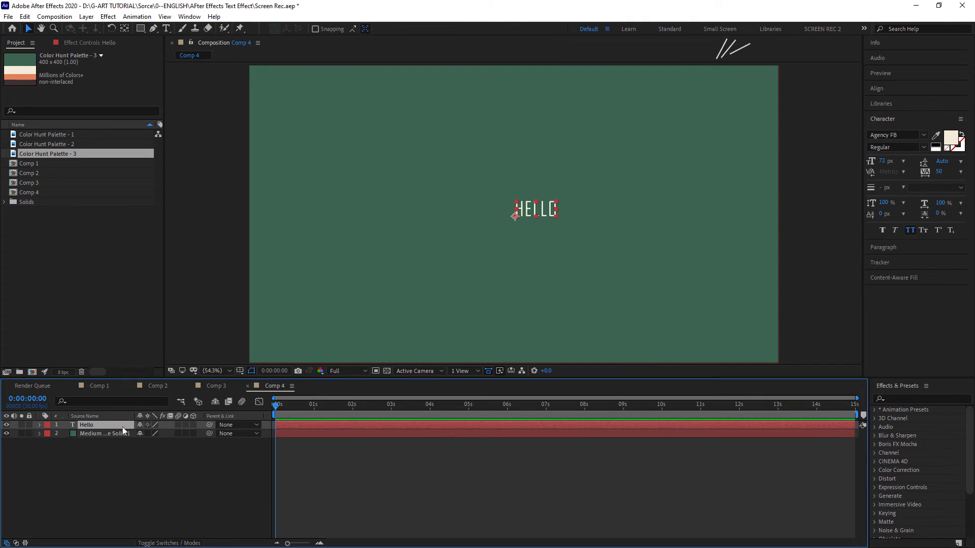
pyautogui.click(40, 424)
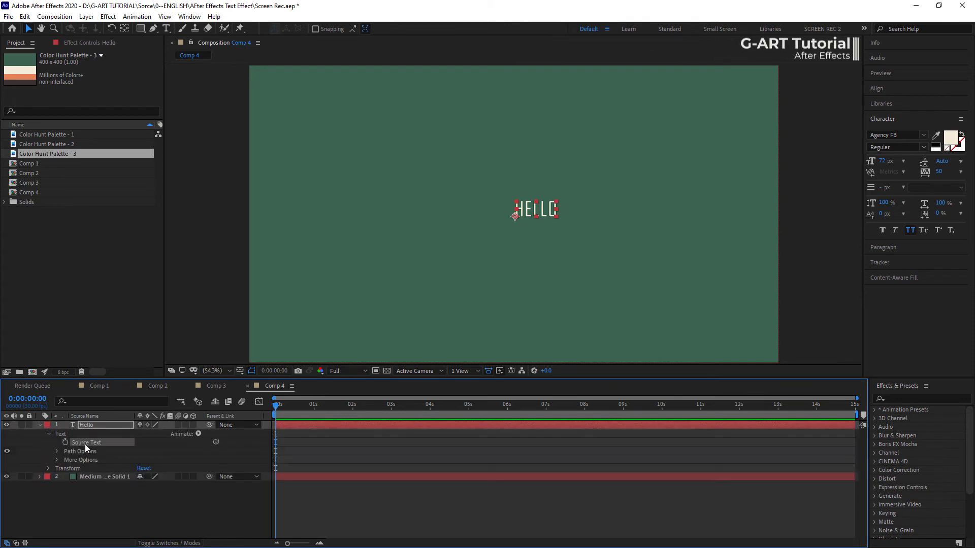
pyautogui.click(65, 442)
pyautogui.moveTo(276, 405); pyautogui.dragTo(315, 424)
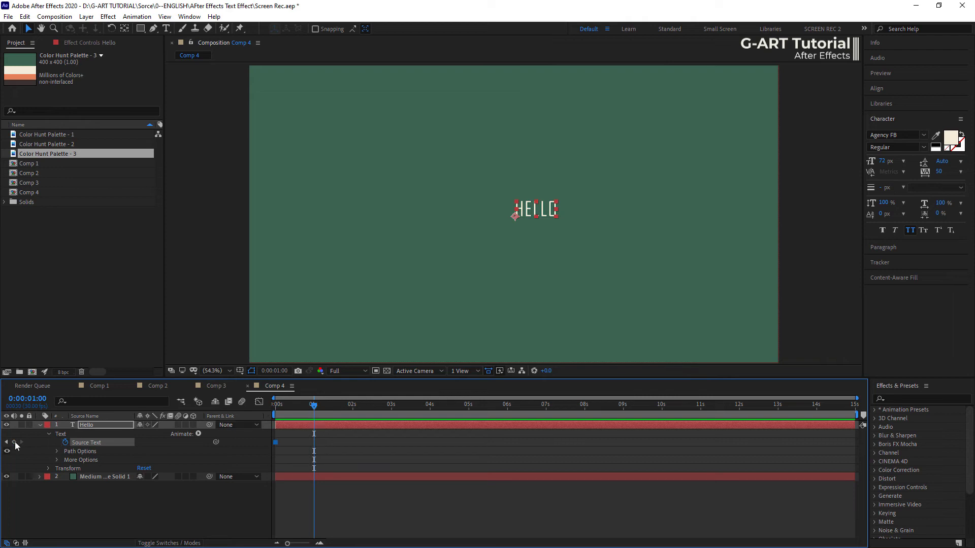
pyautogui.doubleClick(533, 211)
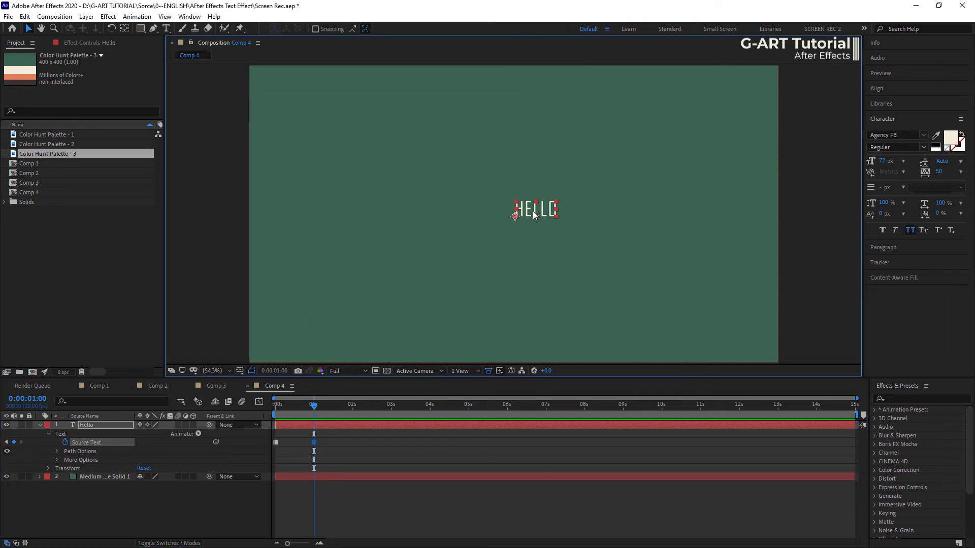
pyautogui.write('WORLD')
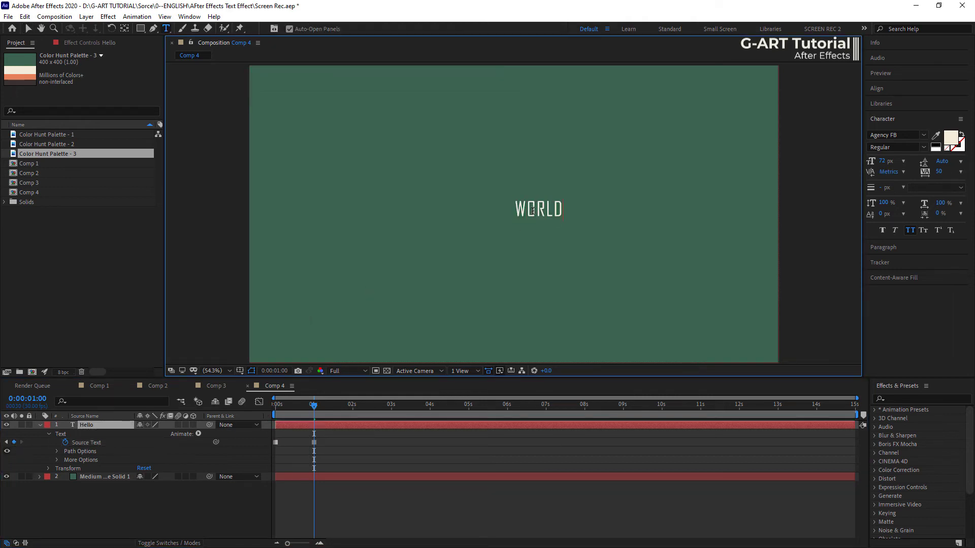
# Step: Finish editing the "WORLD" text and preview the Source Text change from the start of the composition
pyautogui.click(414, 506)
pyautogui.moveTo(312, 406); pyautogui.dragTo(187, 358)
pyautogui.press('v')
pyautogui.press('space')
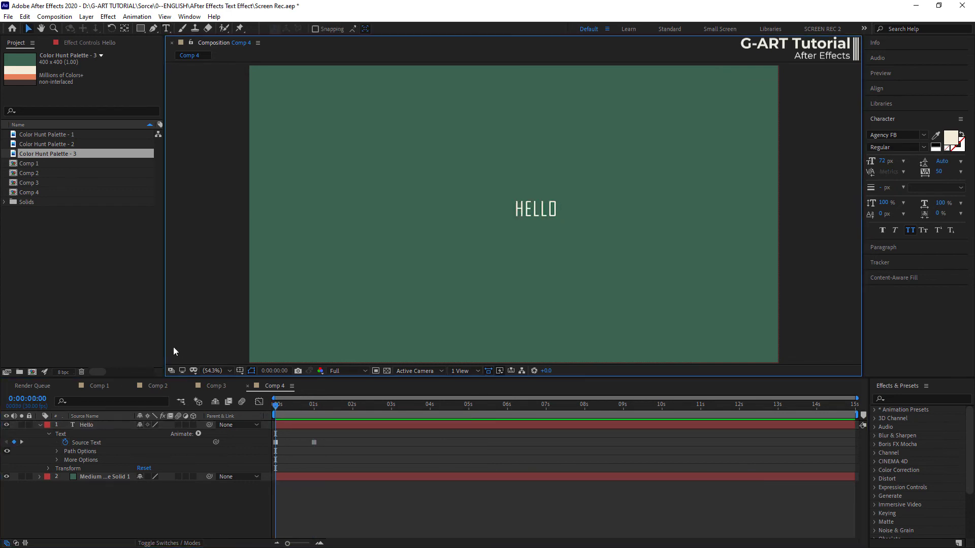
pyautogui.moveTo(329, 409)
pyautogui.mouseDown()
pyautogui.moveTo(298, 413)
pyautogui.moveTo(317, 415)
pyautogui.mouseUp()
pyautogui.press('Home')
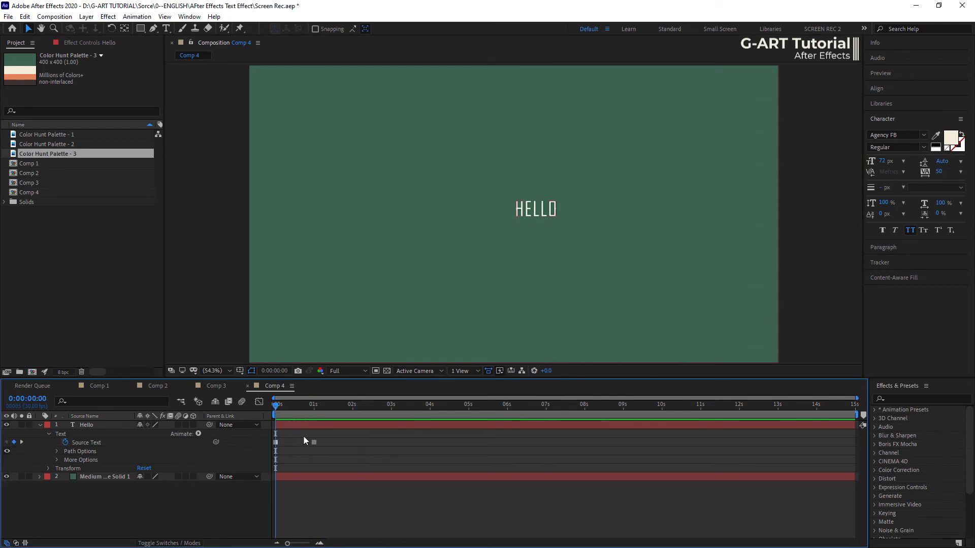
# Step: Set the "WORLD" text at the 1-second Source Text keyframe to Roboto Thin at 120 px
pyautogui.click(314, 442)
pyautogui.click(22, 443)
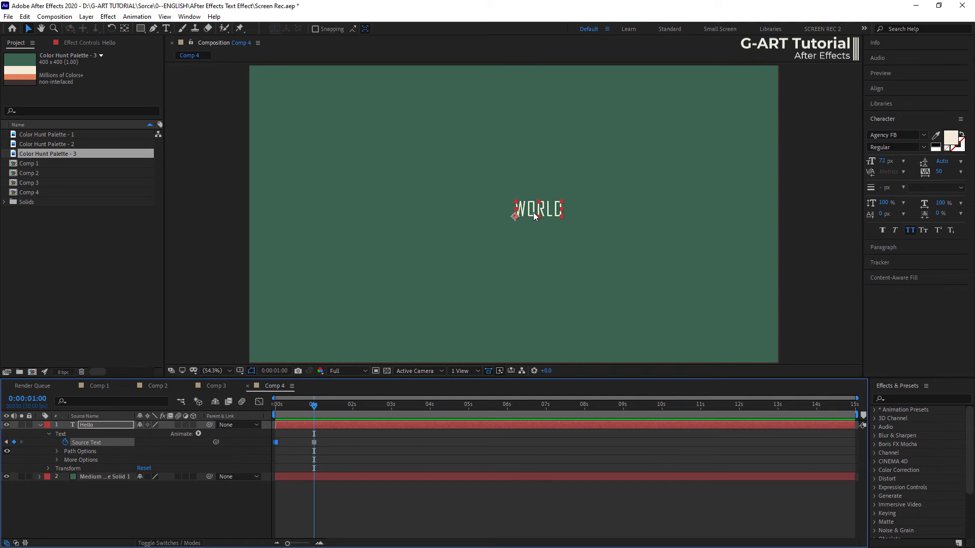
pyautogui.doubleClick(552, 209)
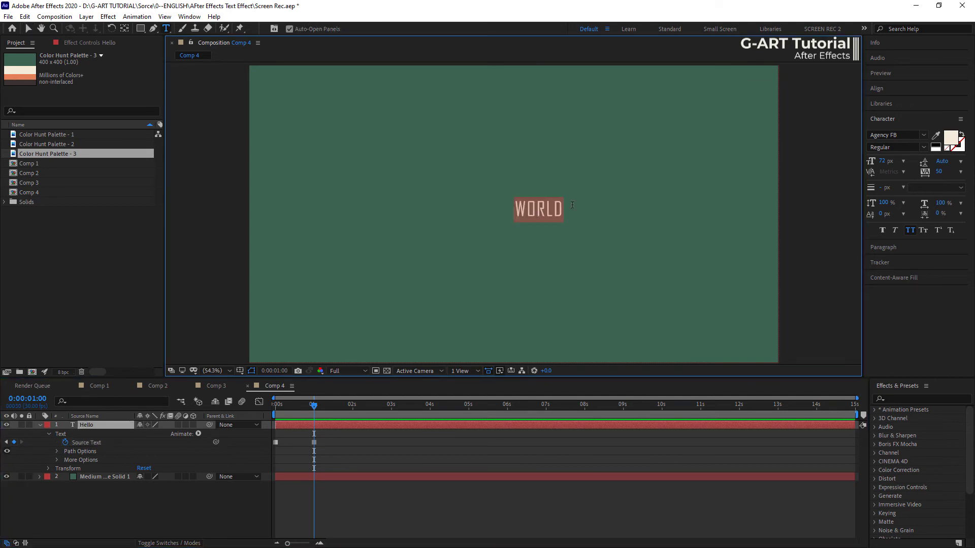
pyautogui.click(916, 135)
pyautogui.scroll(-15, 849, 203)
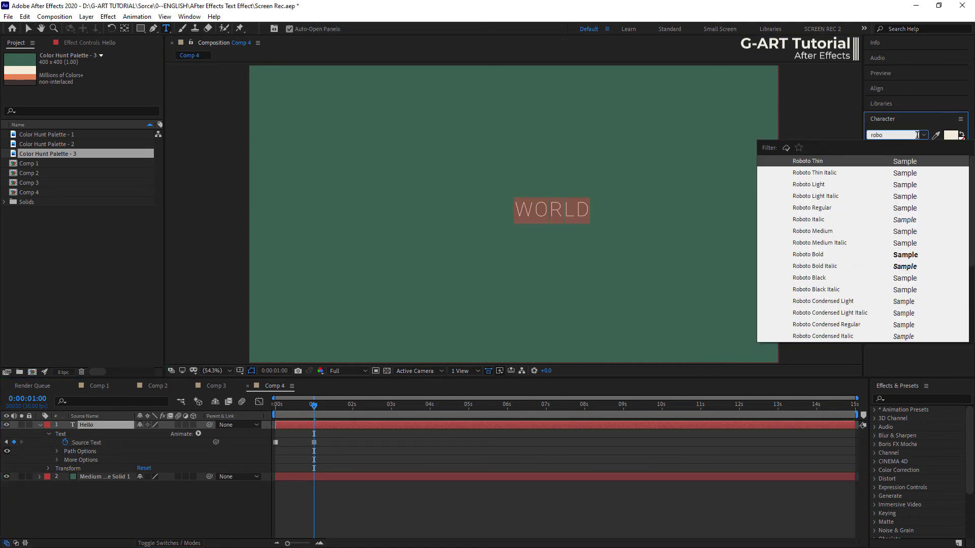
pyautogui.click(849, 165)
pyautogui.click(885, 160)
pyautogui.write('120')
pyautogui.press('Return')
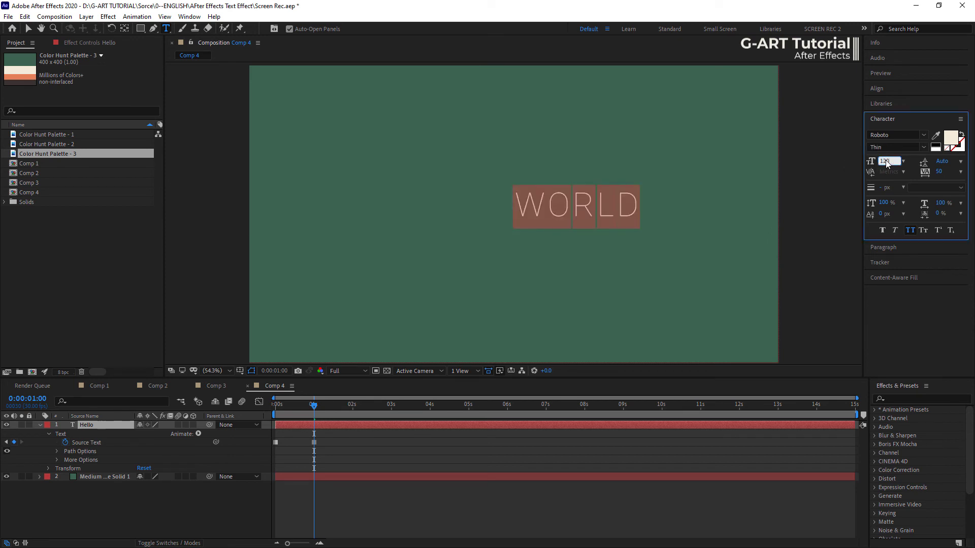
# Step: Add a Source Text keyframe at 2 seconds by changing the layer's text to "THIS"
pyautogui.click(585, 491)
pyautogui.moveTo(314, 405); pyautogui.dragTo(354, 415)
pyautogui.doubleClick(576, 205)
pyautogui.write('THIS')
# Step: Style the 2-second text in Lalezar Regular at 350 px with no fill and a 5 px stroke, and preview the animation
pyautogui.hotkey('ctrl', 'a')
pyautogui.click(917, 135)
pyautogui.click(833, 152)
pyautogui.click(924, 147)
pyautogui.click(887, 202)
pyautogui.press('Escape')
pyautogui.press('space')
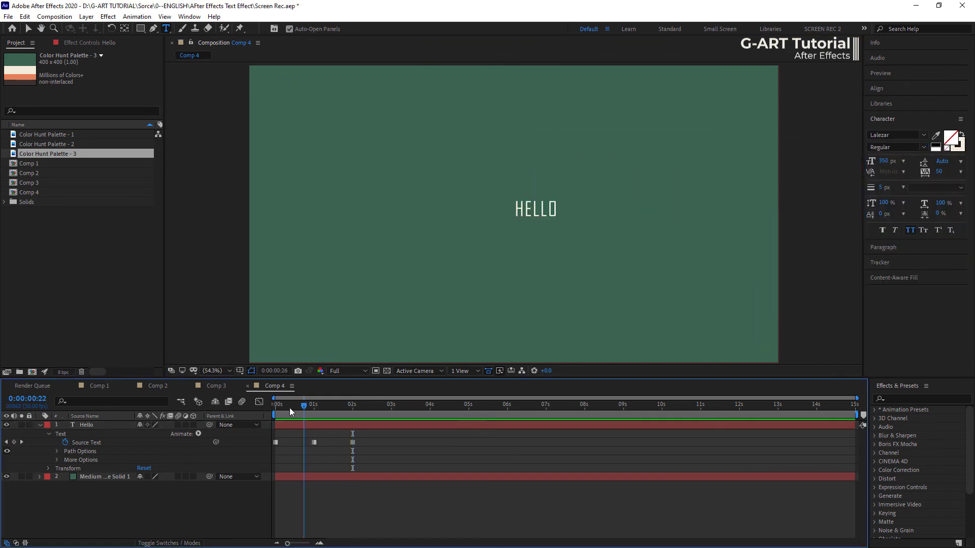